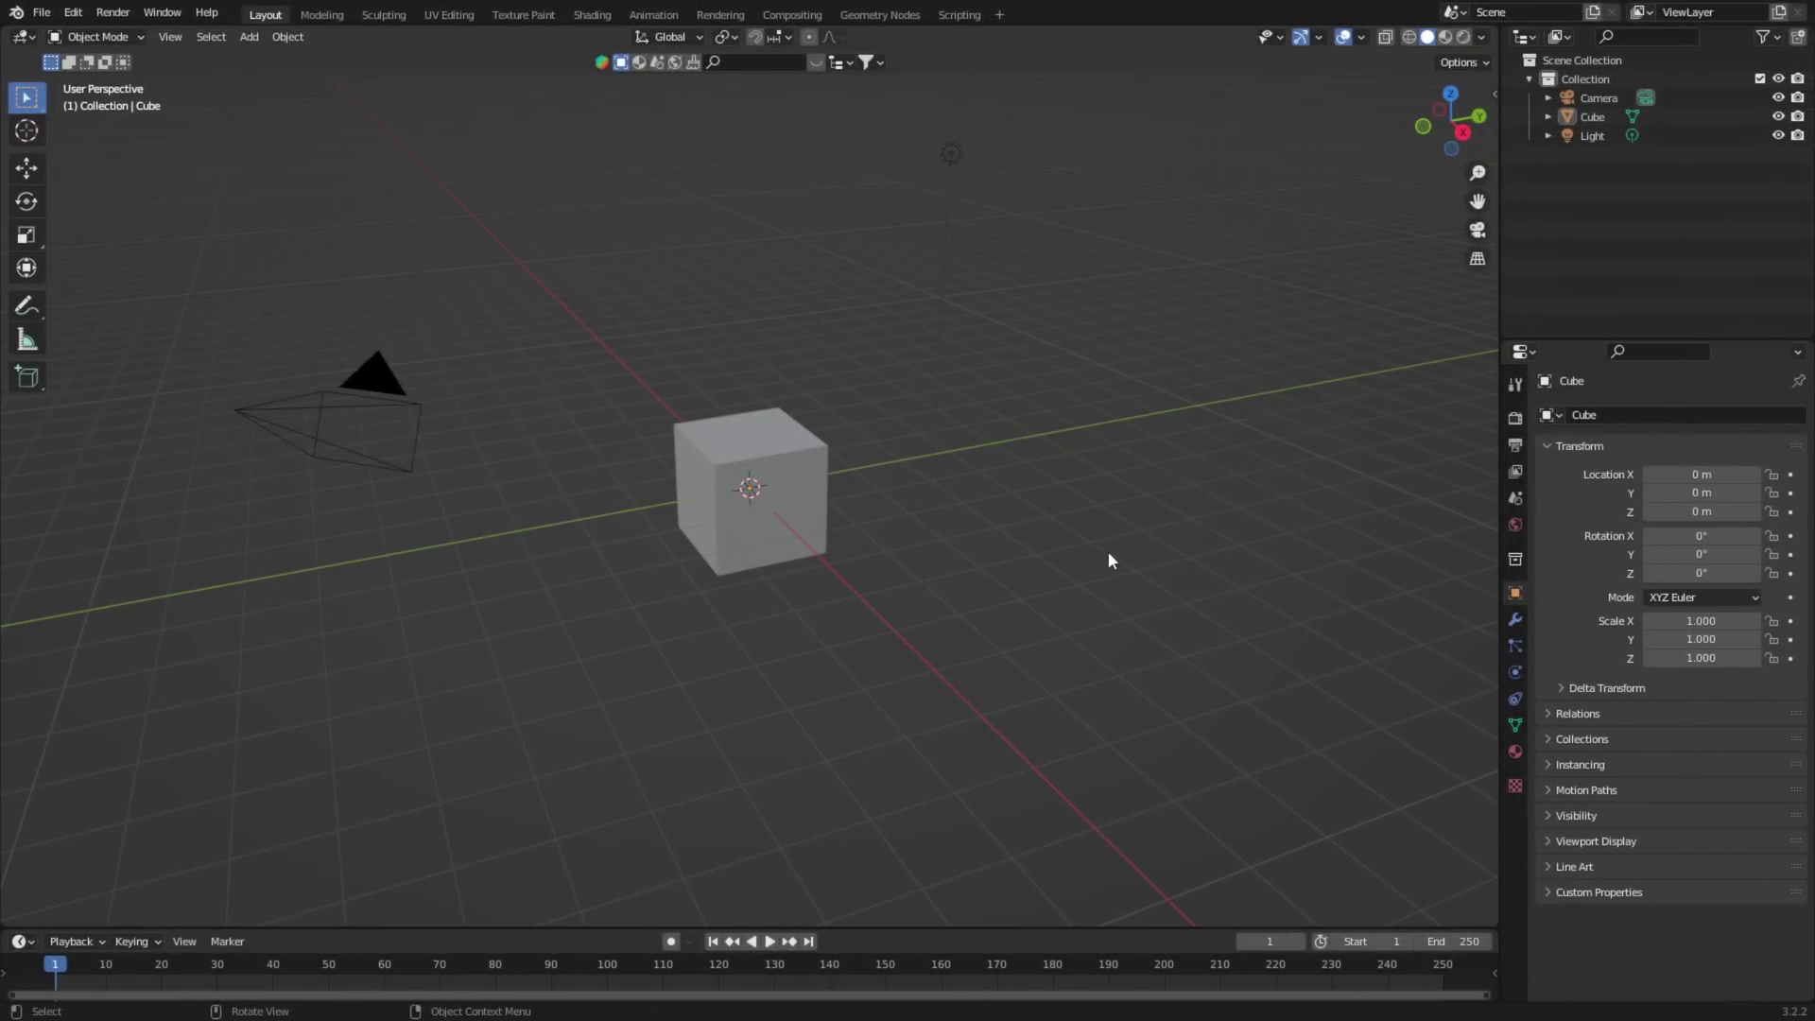
# - Install the AI Render - Stable Diffusion in Blender add-on and enable it in the add-on preferences
pyautogui.moveTo(1109, 554); pyautogui.dragTo(1104, 553, button='middle')
pyautogui.keyDown('shift'); pyautogui.moveTo(1050, 472); pyautogui.dragTo(1026, 488, button='middle'); pyautogui.keyUp('shift')
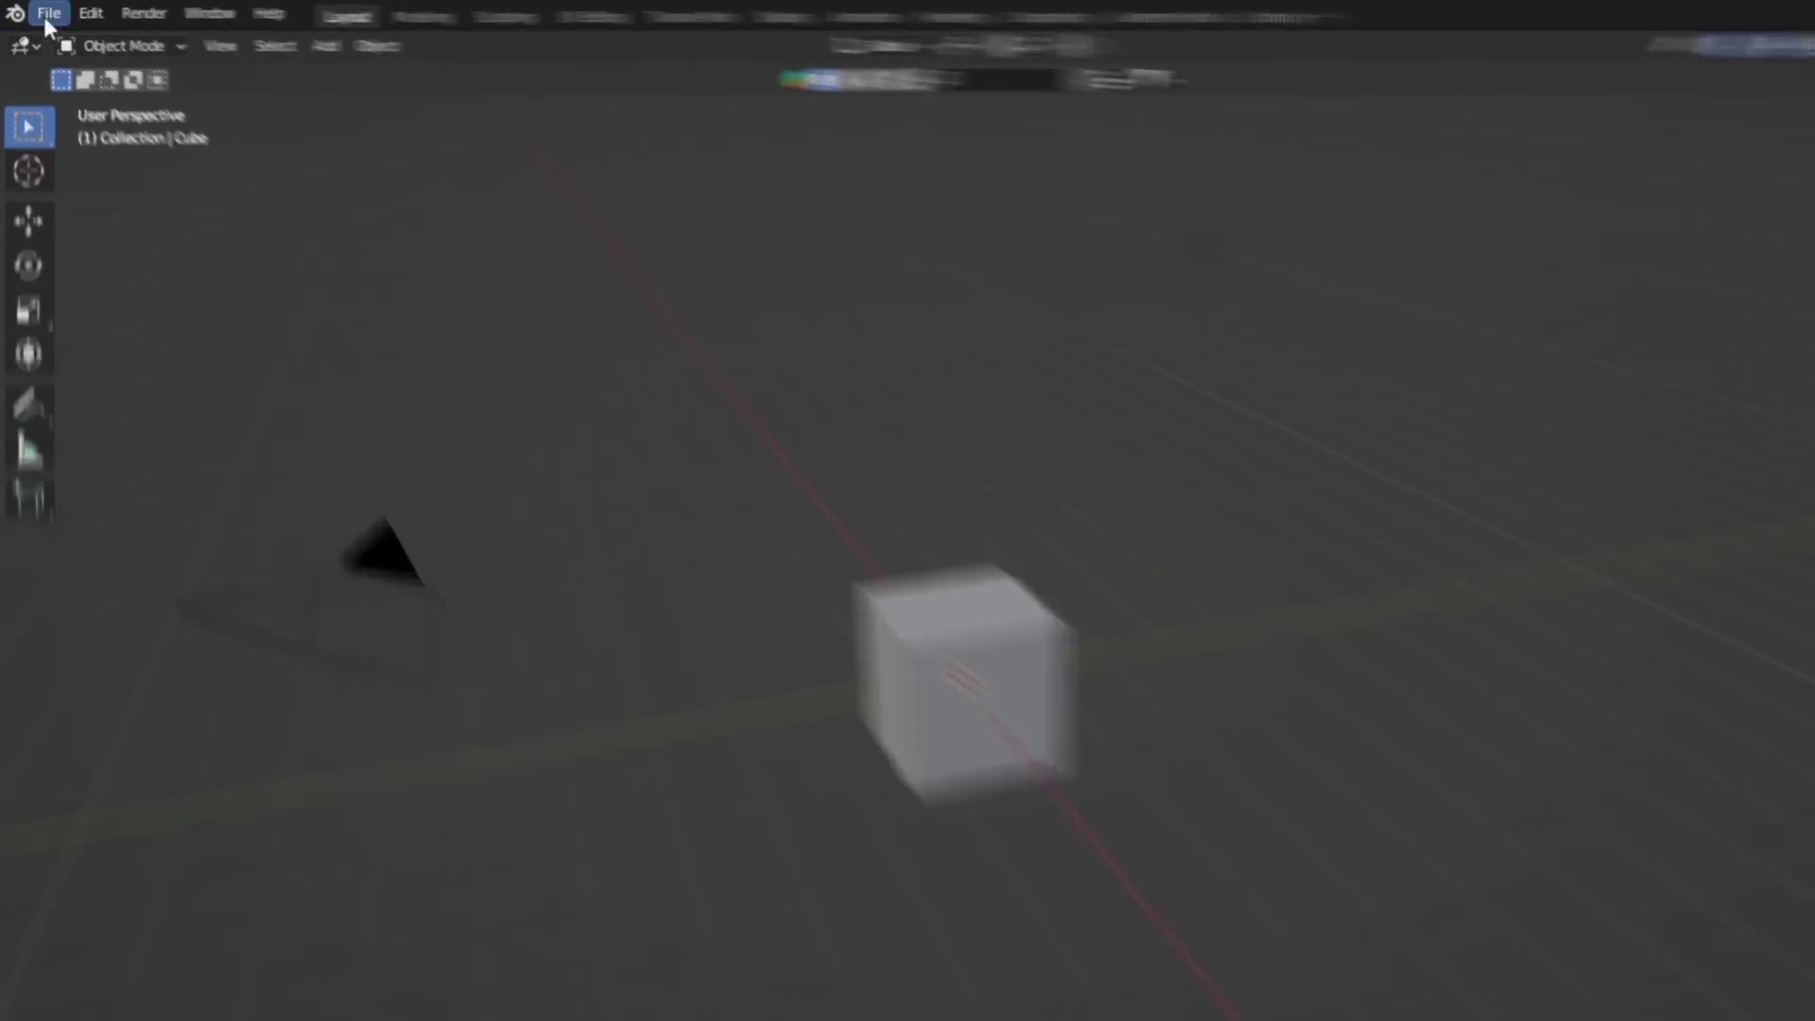
pyautogui.click(91, 15)
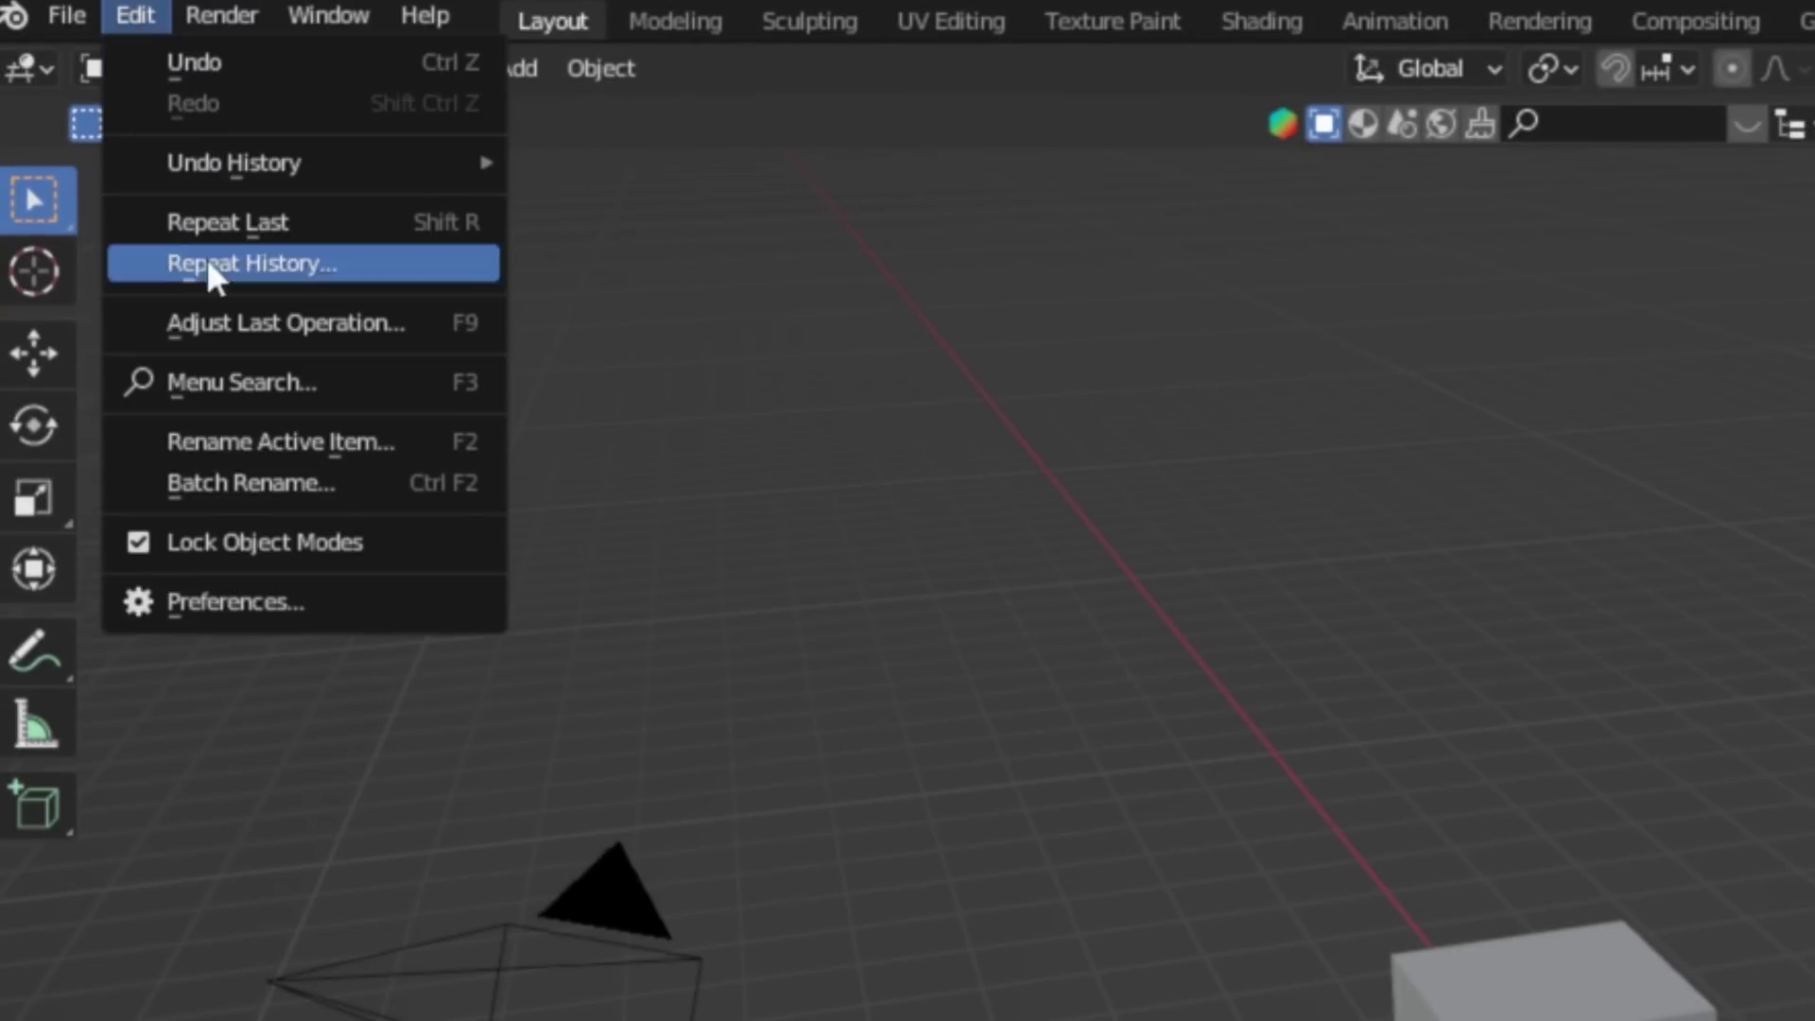
pyautogui.click(342, 596)
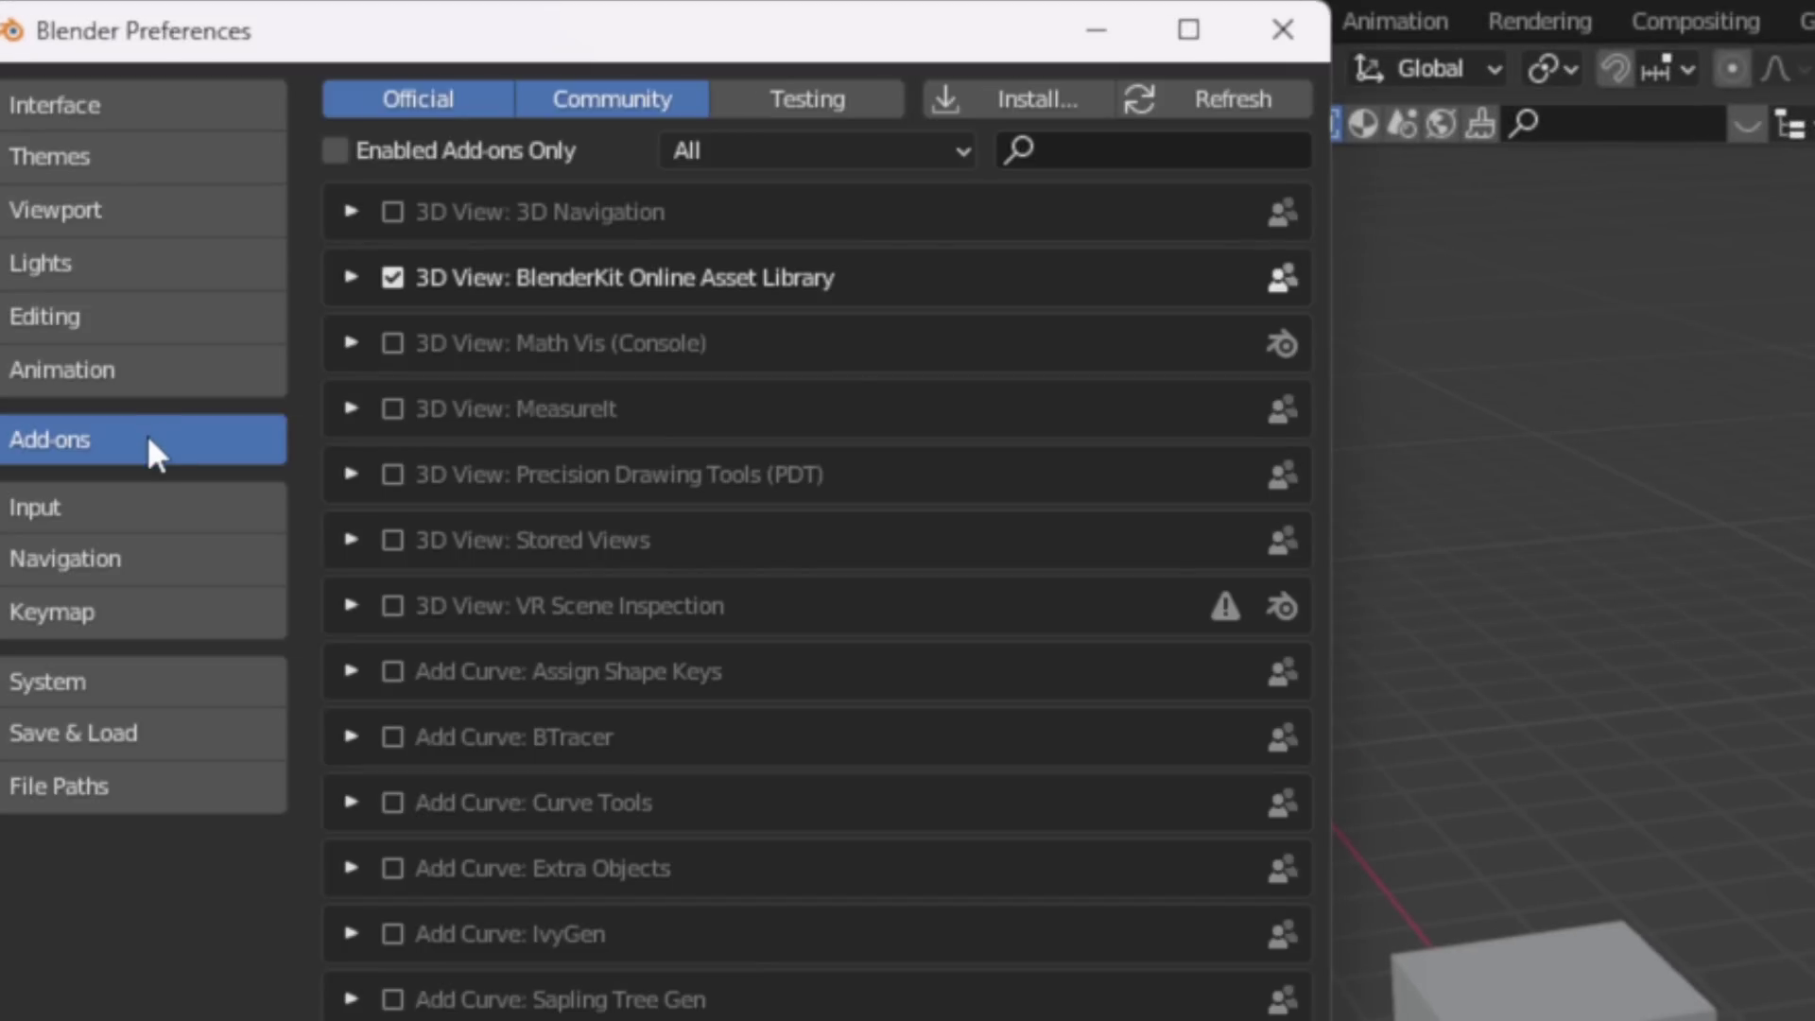
pyautogui.click(1048, 102)
pyautogui.click(577, 452)
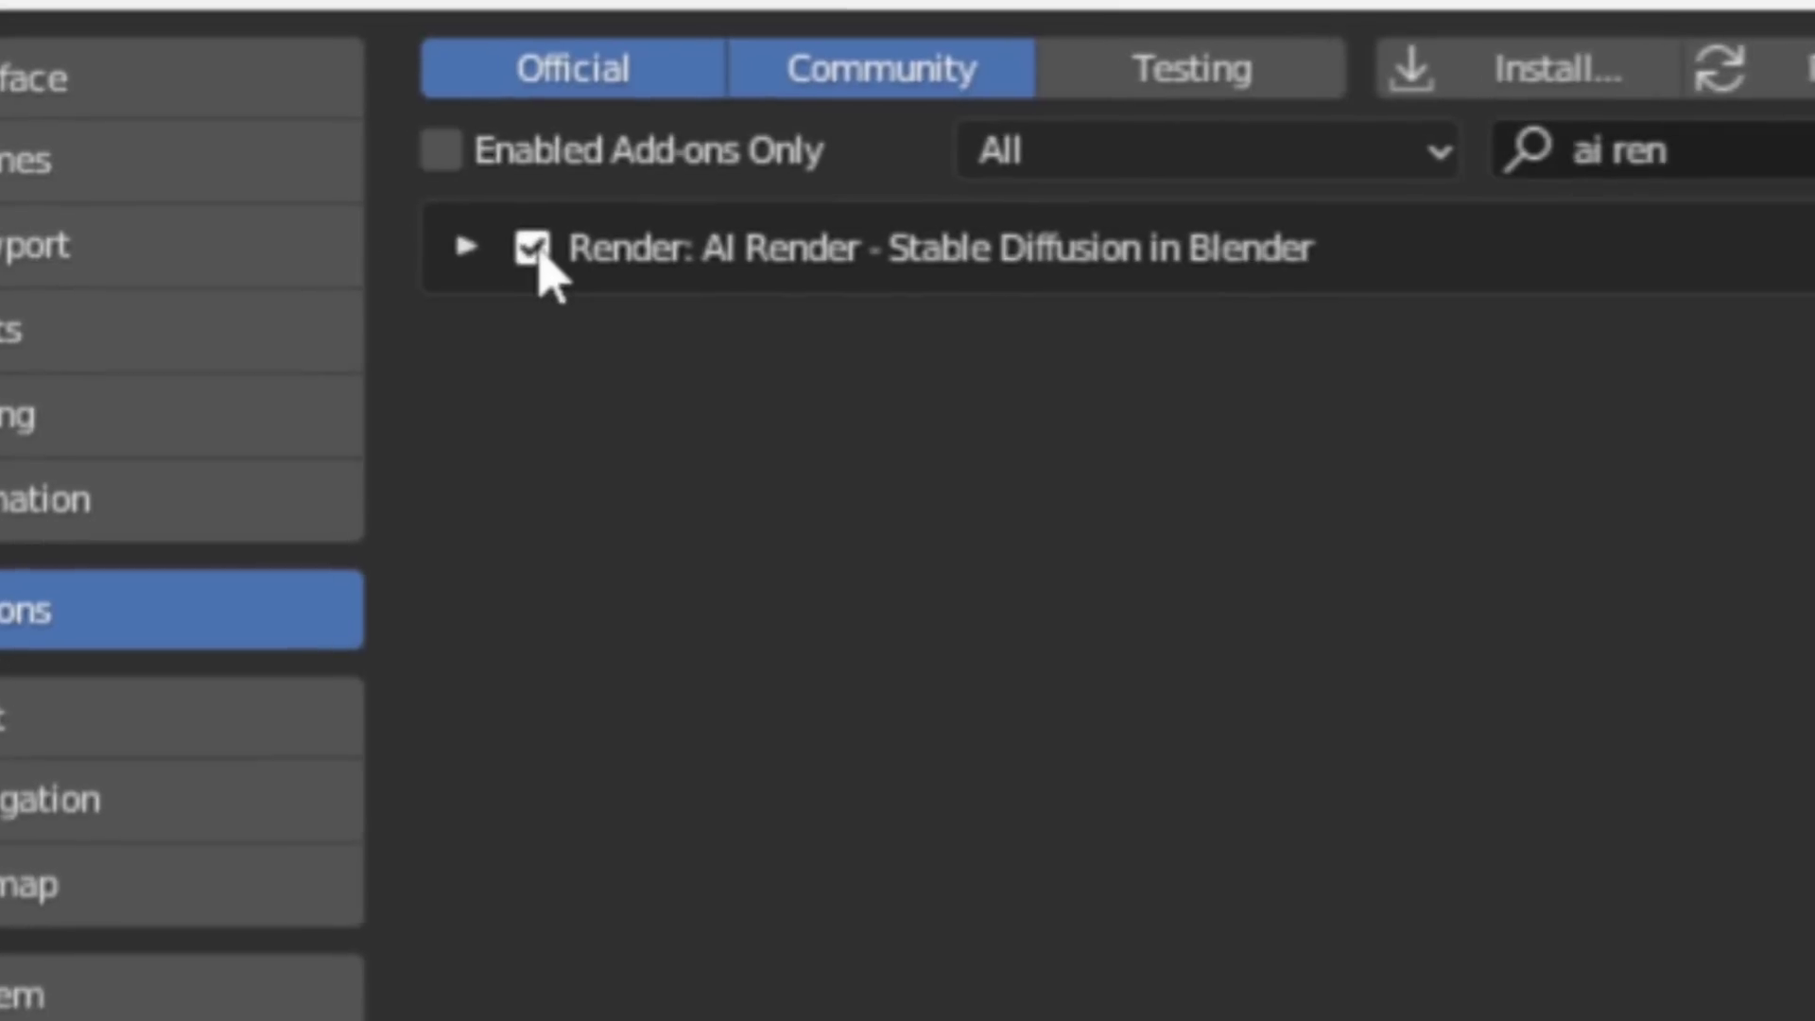
pyautogui.click(531, 246)
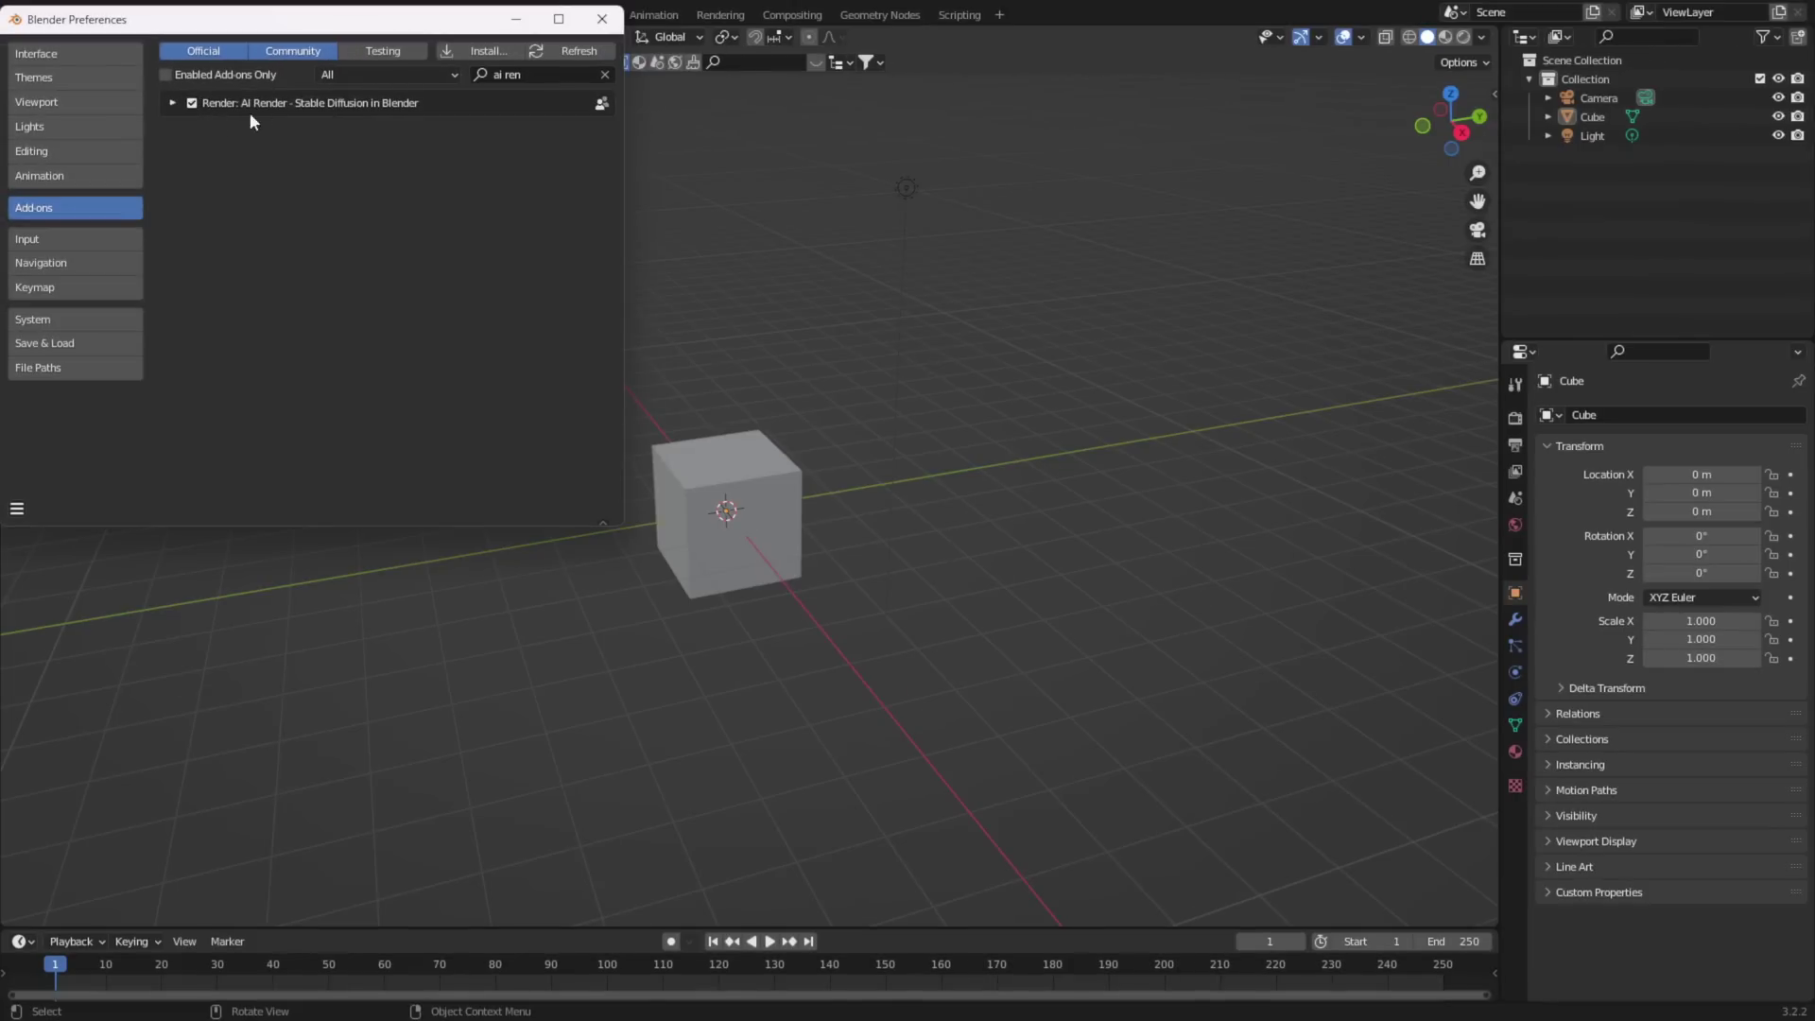
# - Expand the AI Render add-on's details and open its API Key field for editing
pyautogui.click(174, 102)
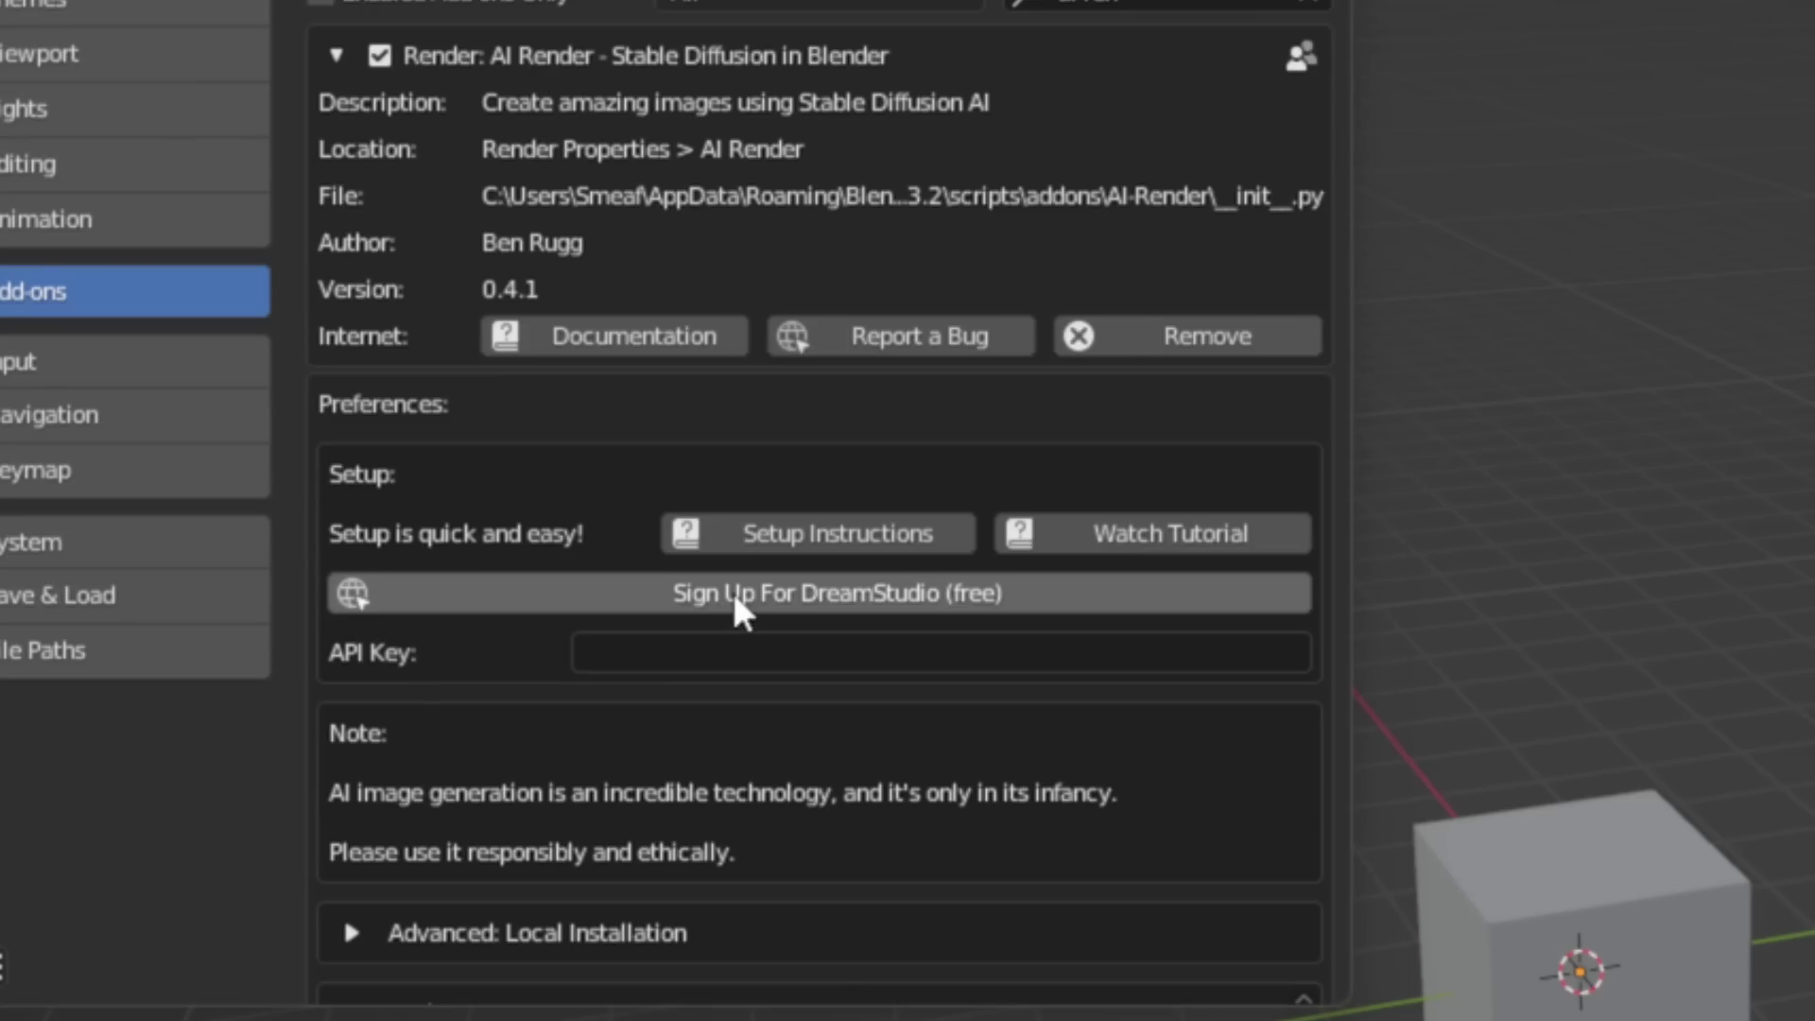
pyautogui.click(645, 650)
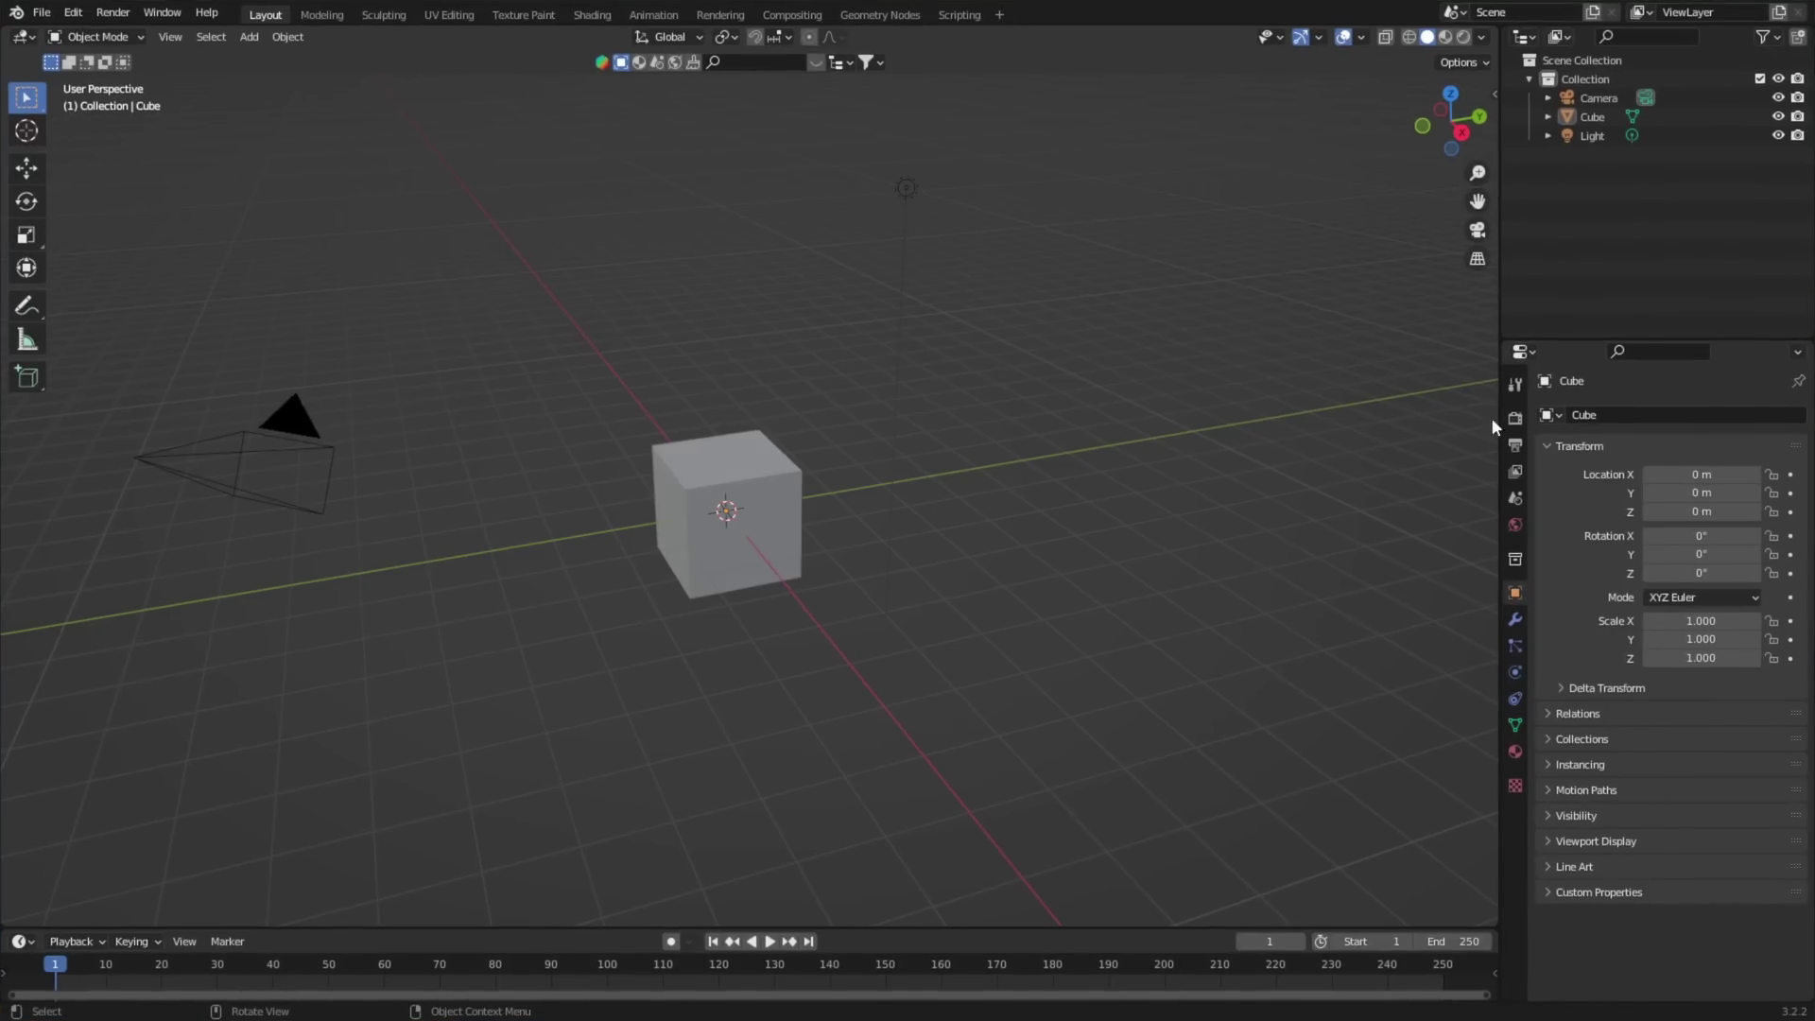
# - Set the render engine to Cycles and the render device to GPU Compute
pyautogui.click(1510, 418)
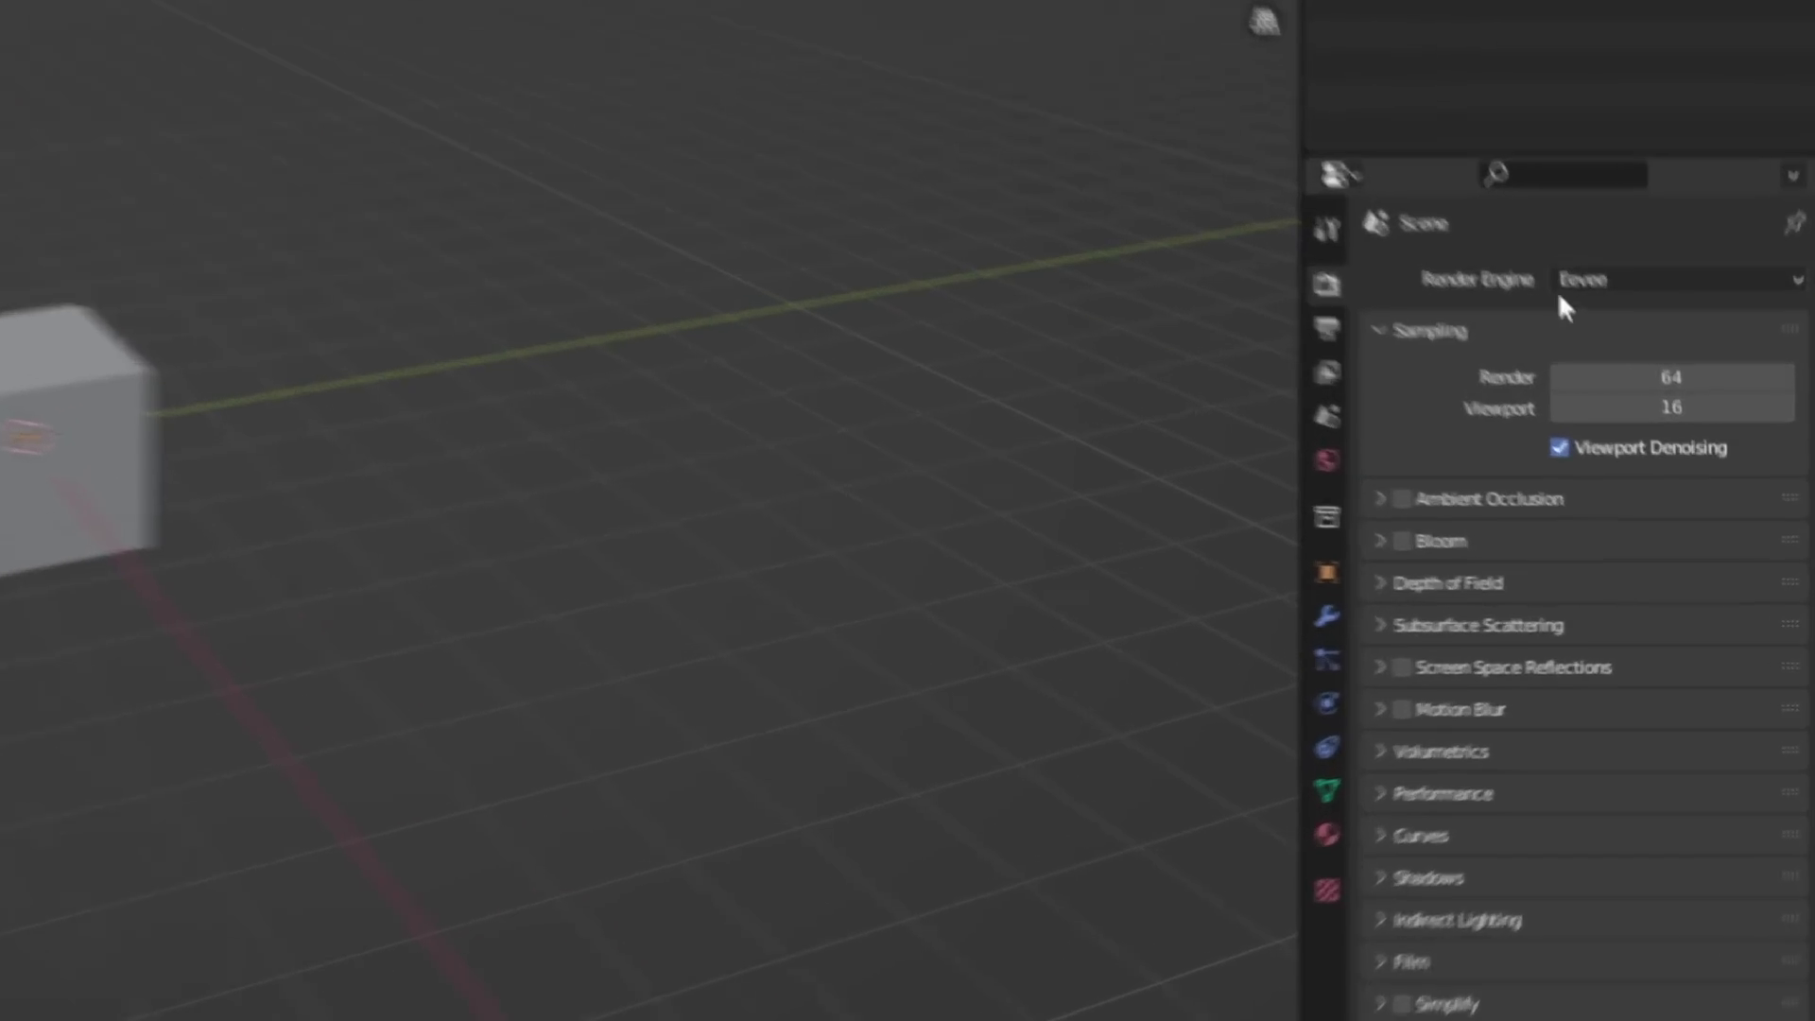
pyautogui.click(1693, 416)
pyautogui.click(1550, 288)
pyautogui.click(1584, 249)
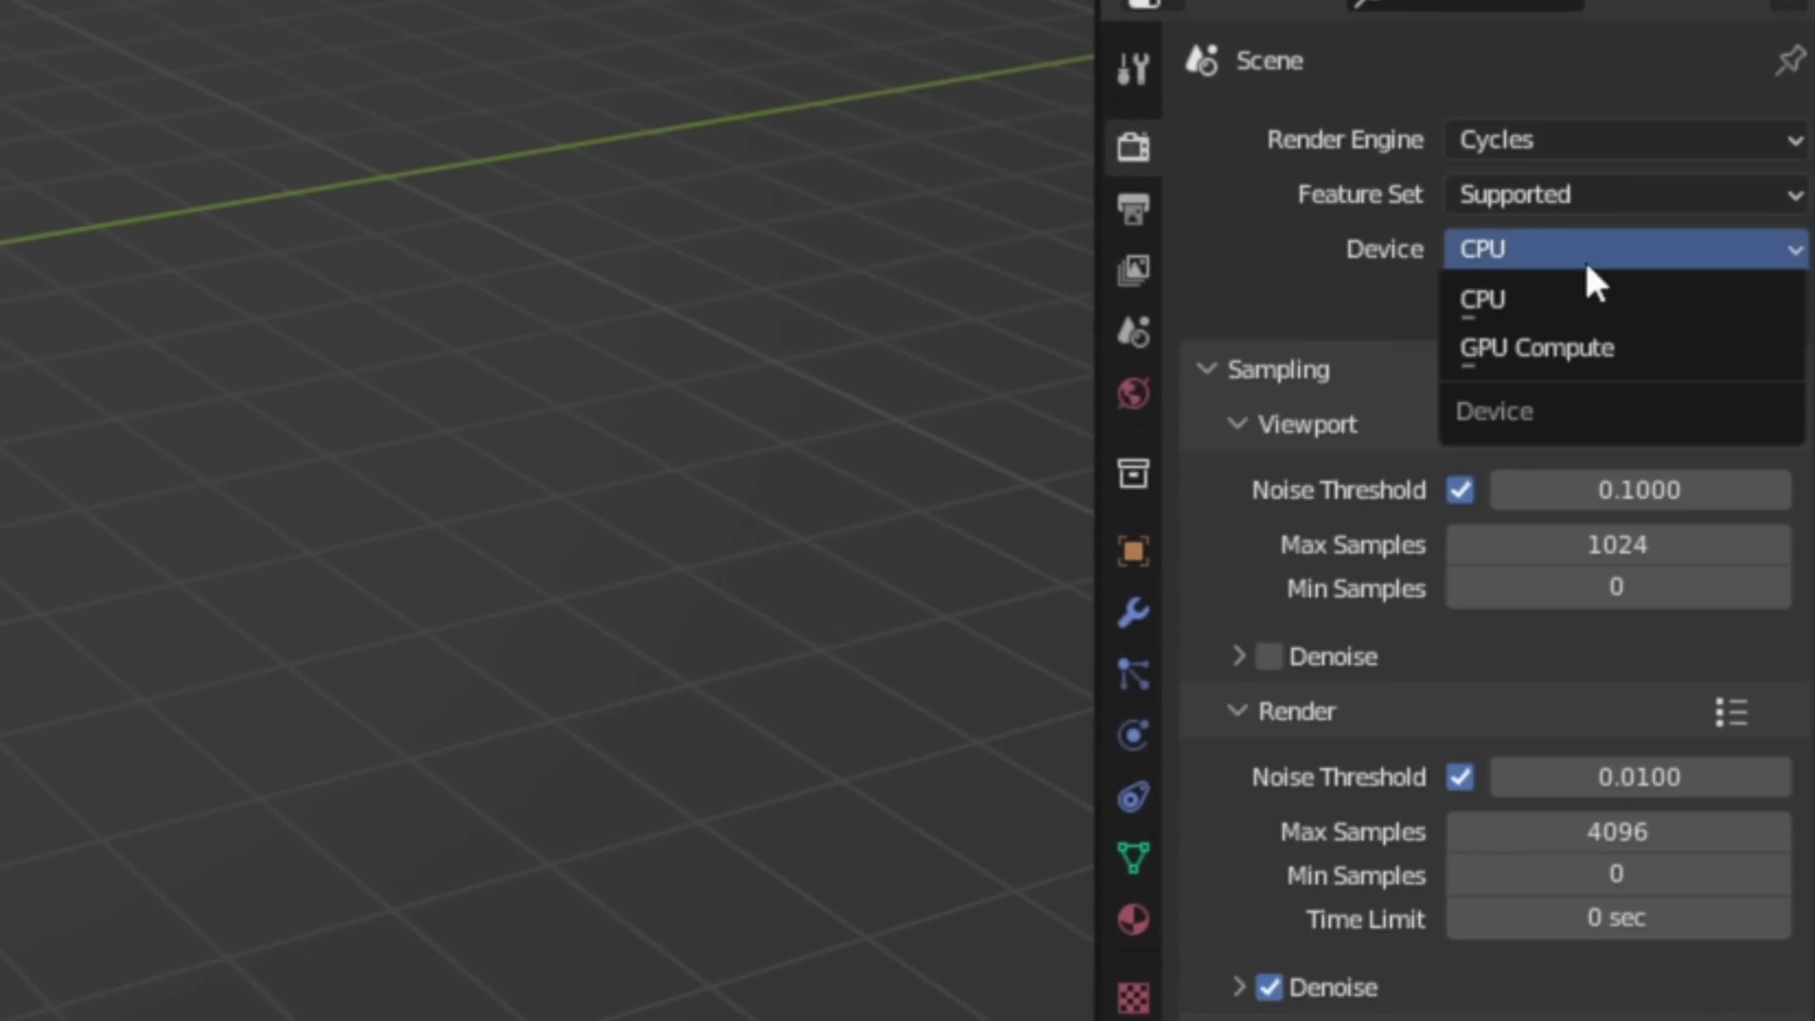
pyautogui.click(1572, 346)
# - Enable AI Render for the scene and set the image size to 512x512
pyautogui.scroll(-15, 1378, 536)
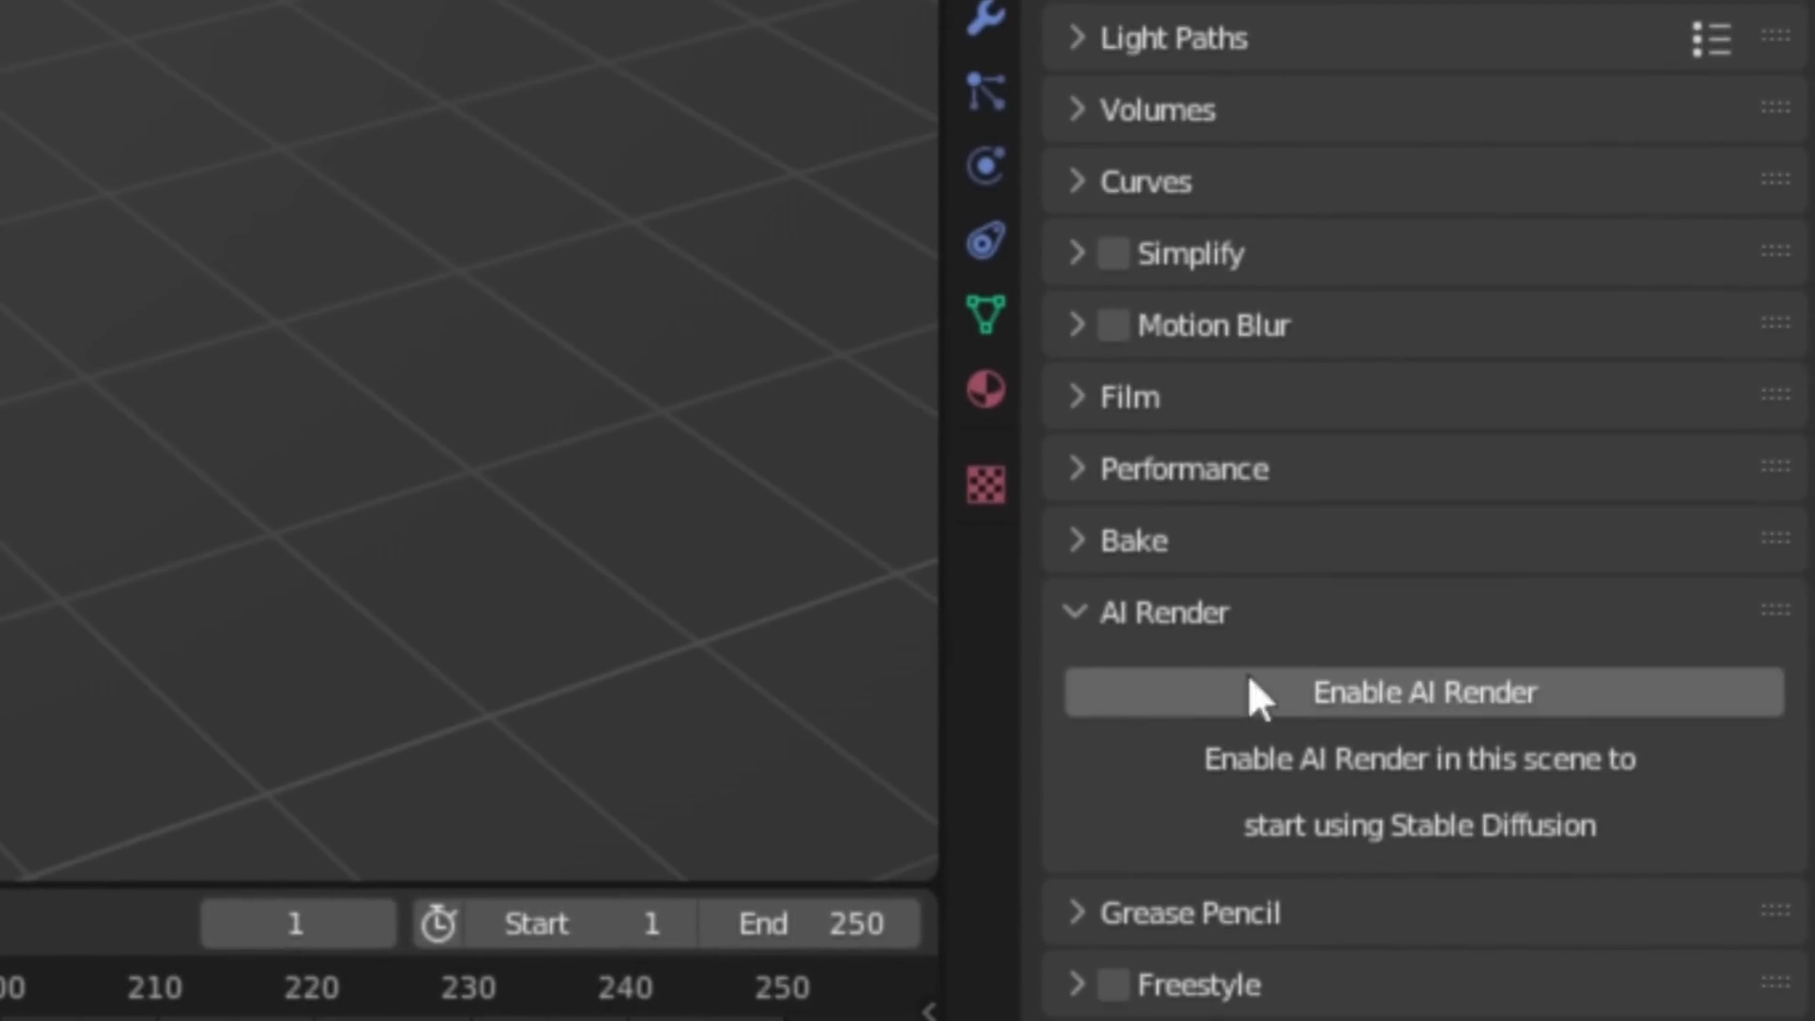
pyautogui.click(1654, 693)
pyautogui.scroll(-3, 1483, 693)
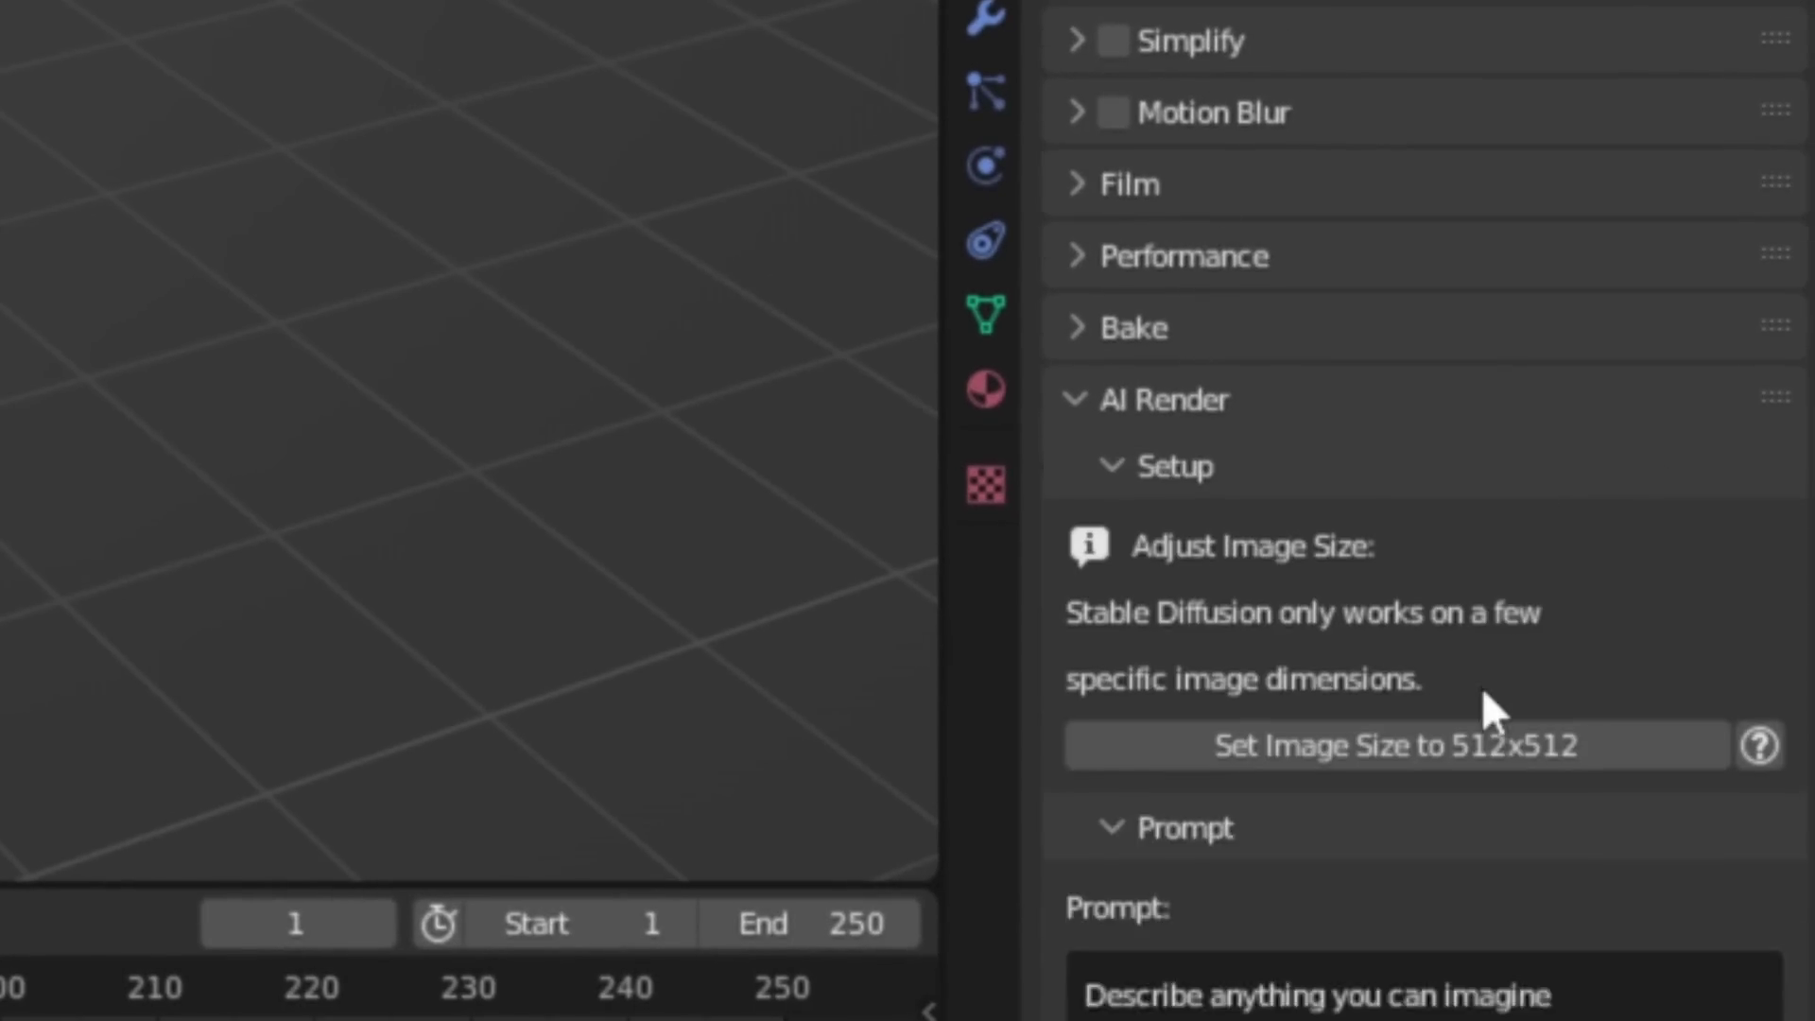
pyautogui.scroll(-12, 1482, 690)
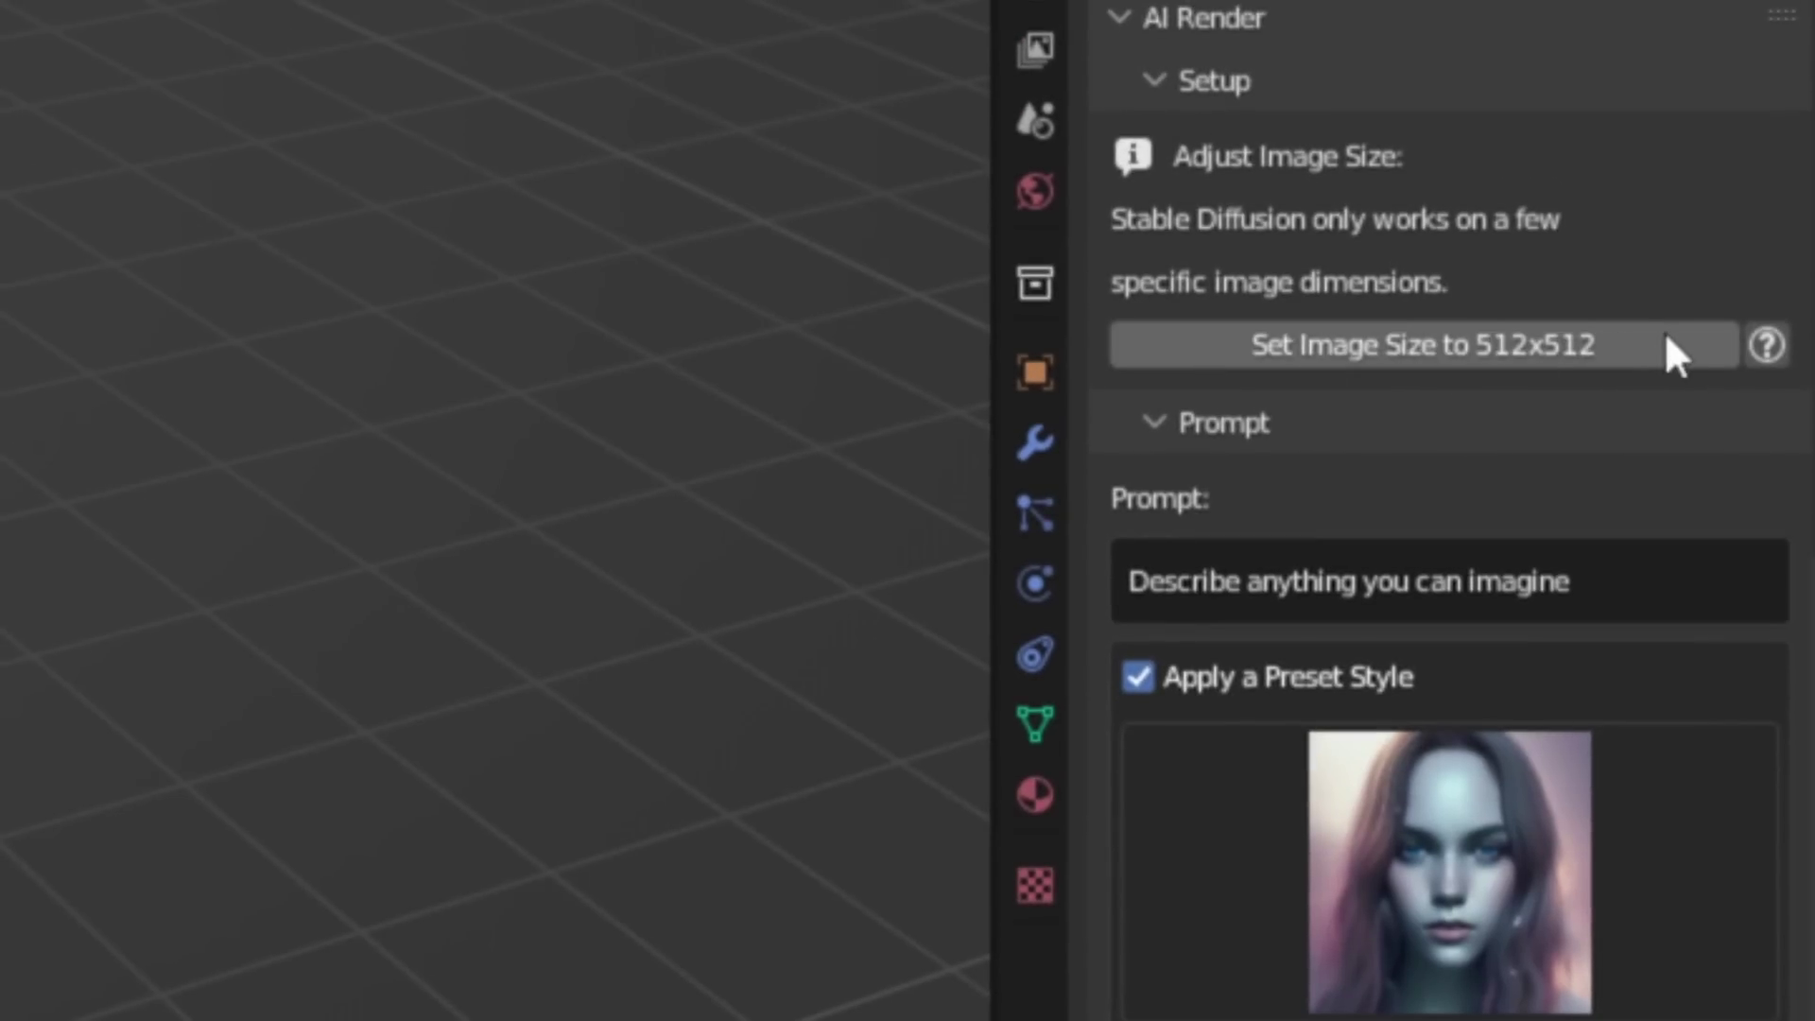
pyautogui.click(1690, 344)
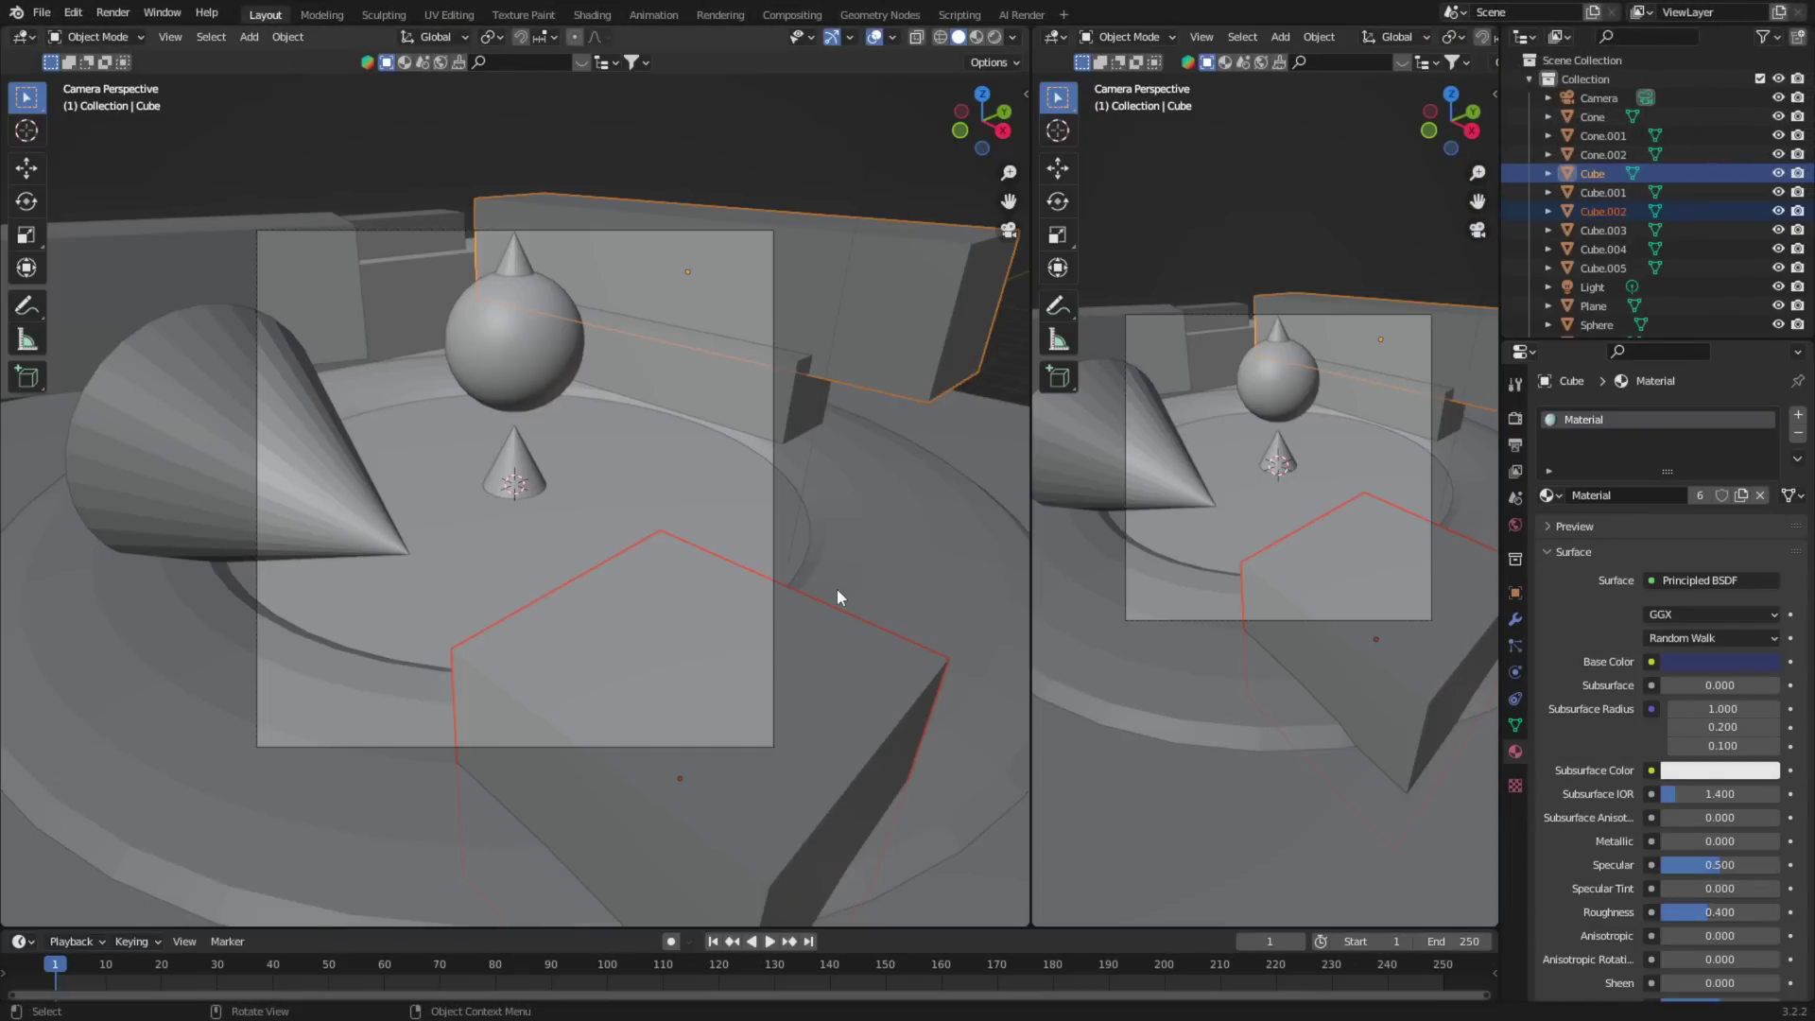
# - Merge the two 3D viewports into one and choose Solarpunk as the AI Render preset style
pyautogui.moveTo(1028, 31); pyautogui.dragTo(1119, 36)
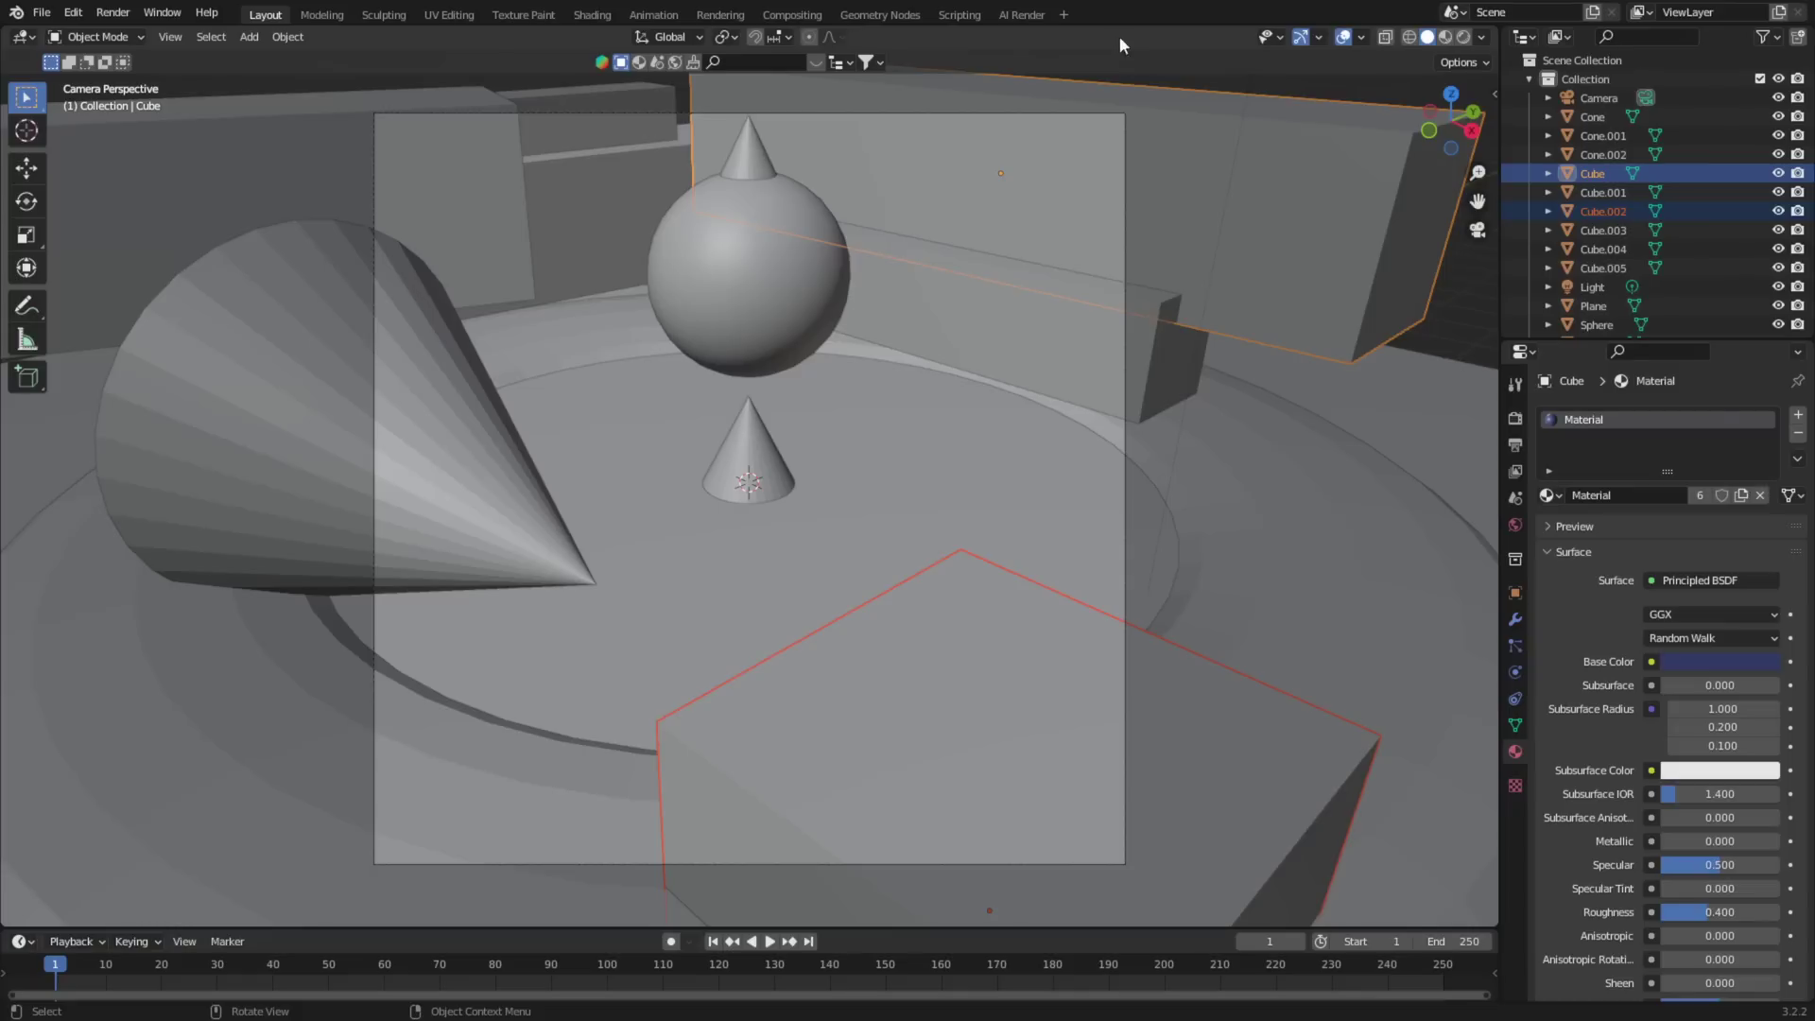
pyautogui.scroll(-5, 1013, 425)
pyautogui.scroll(1, 1012, 426)
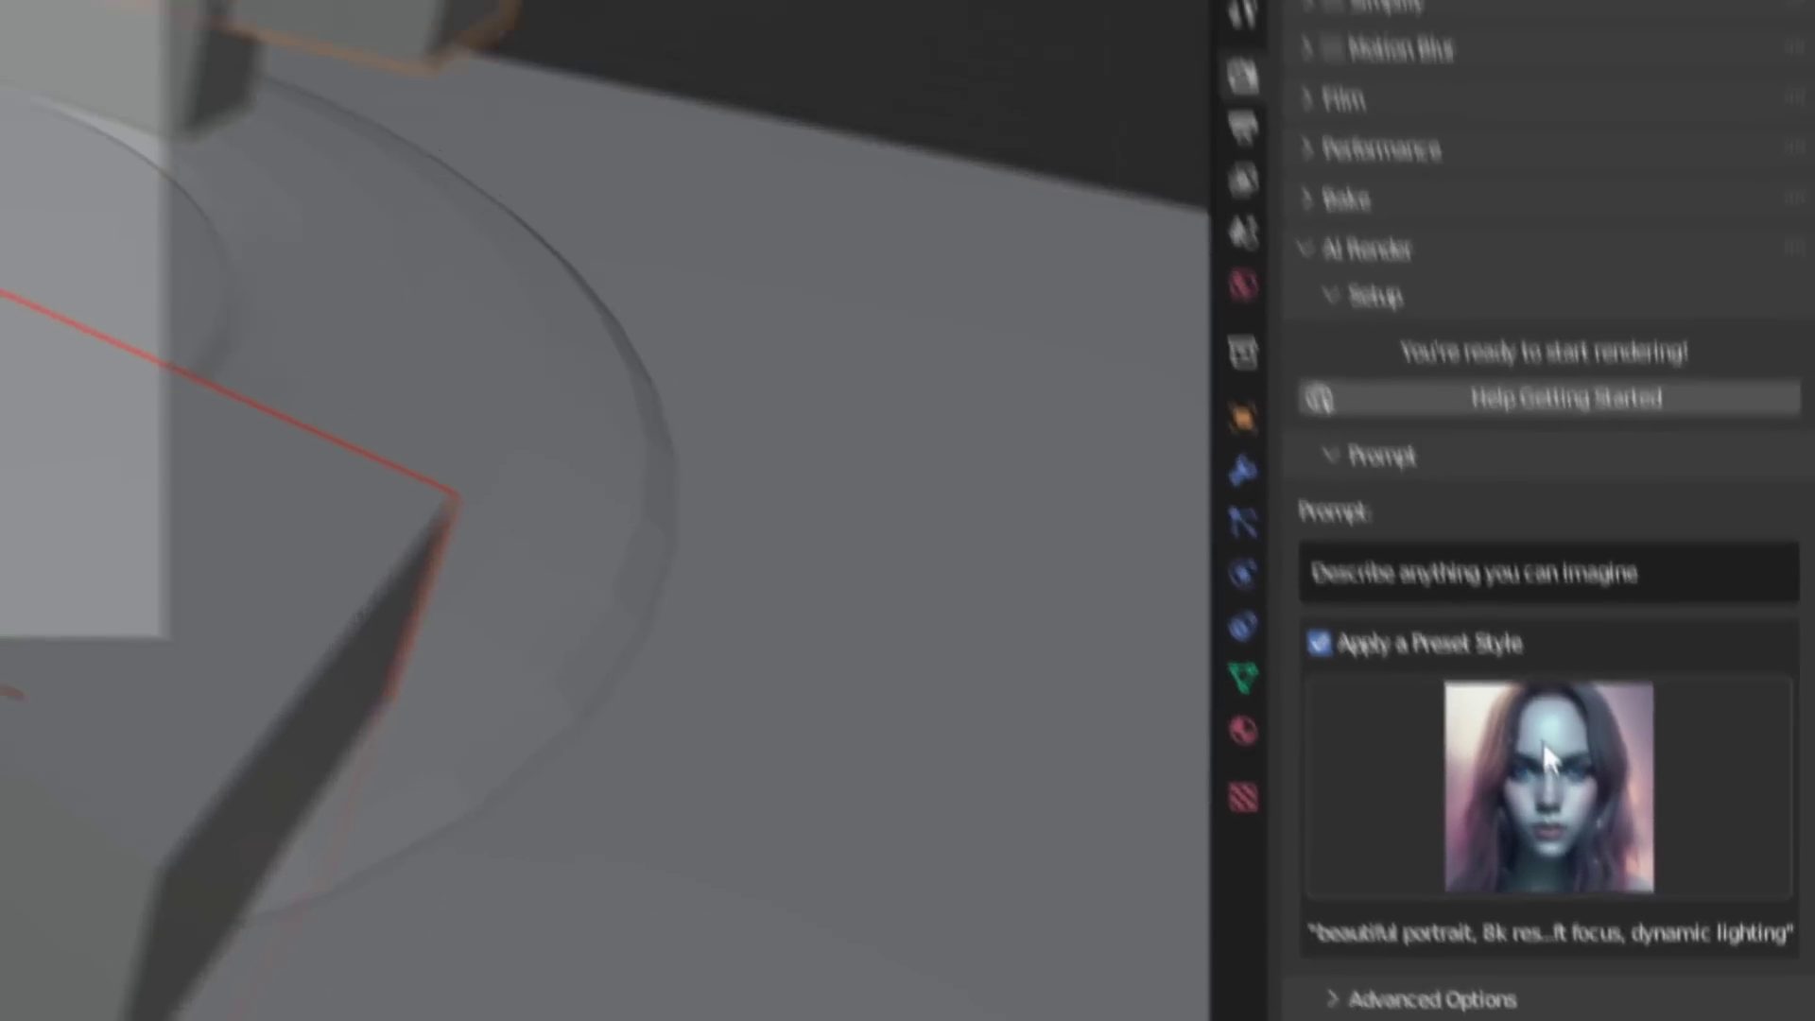
pyautogui.click(1513, 652)
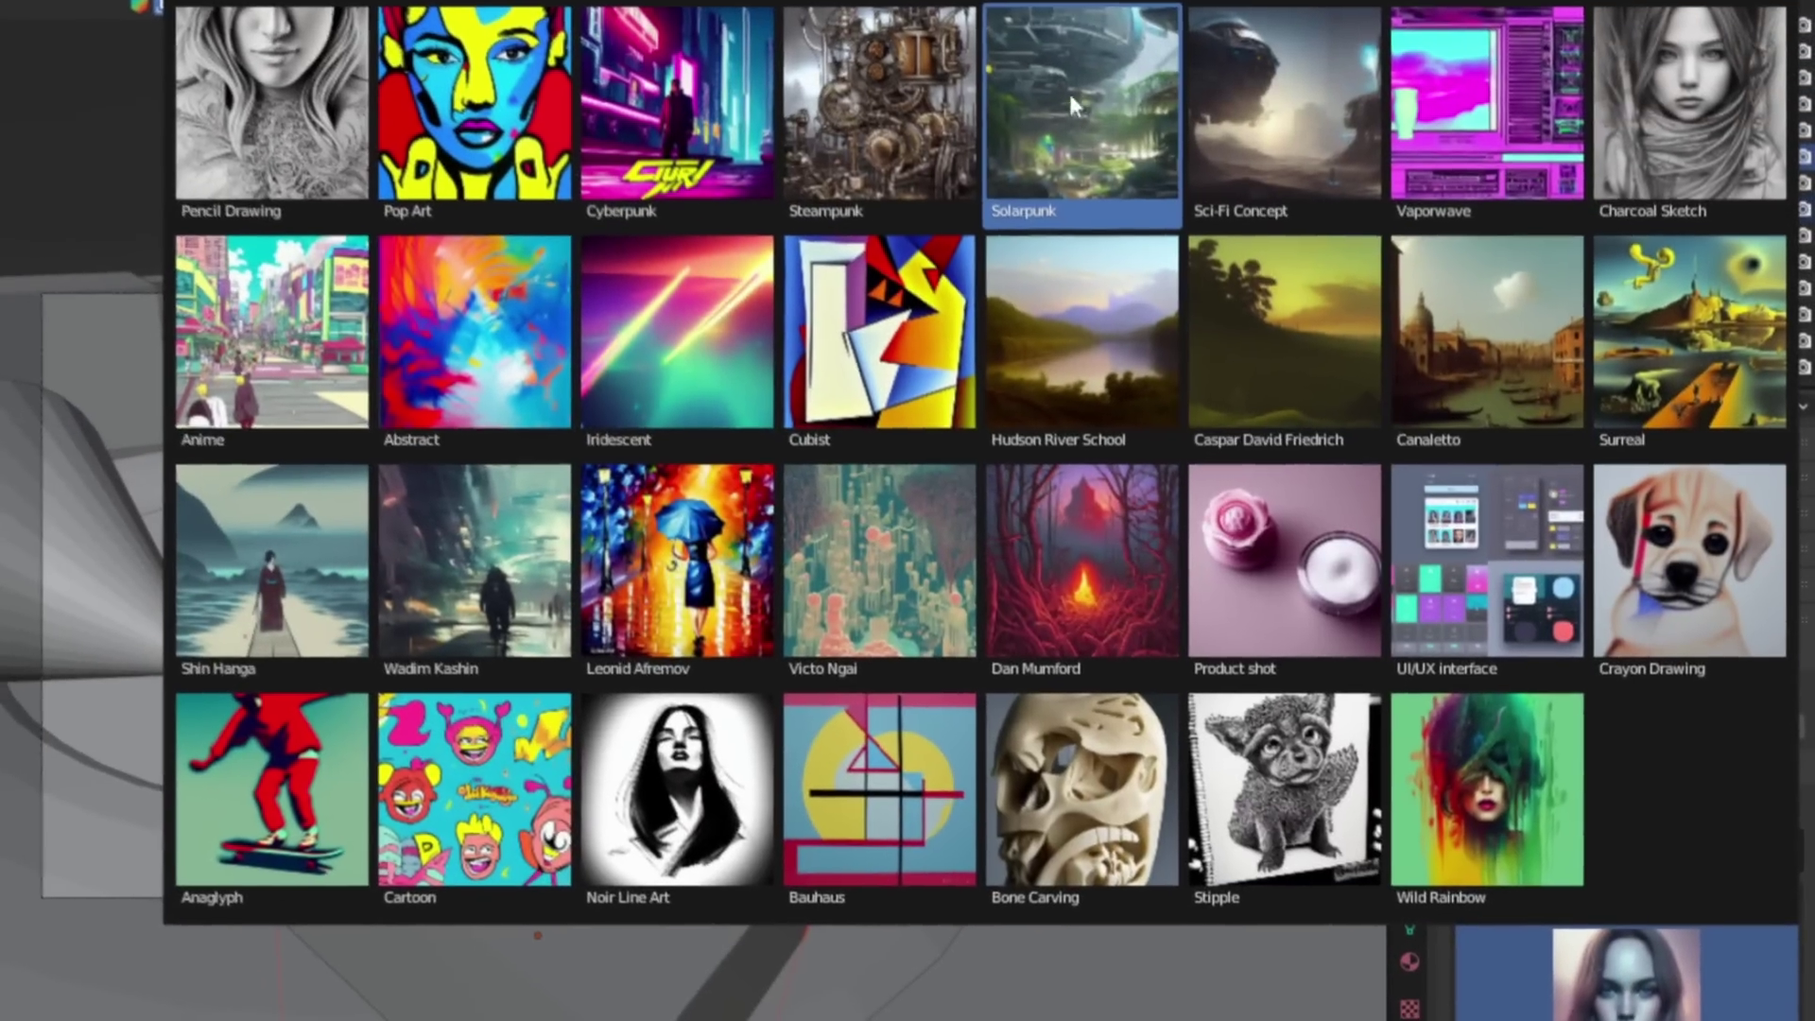
pyautogui.click(1114, 169)
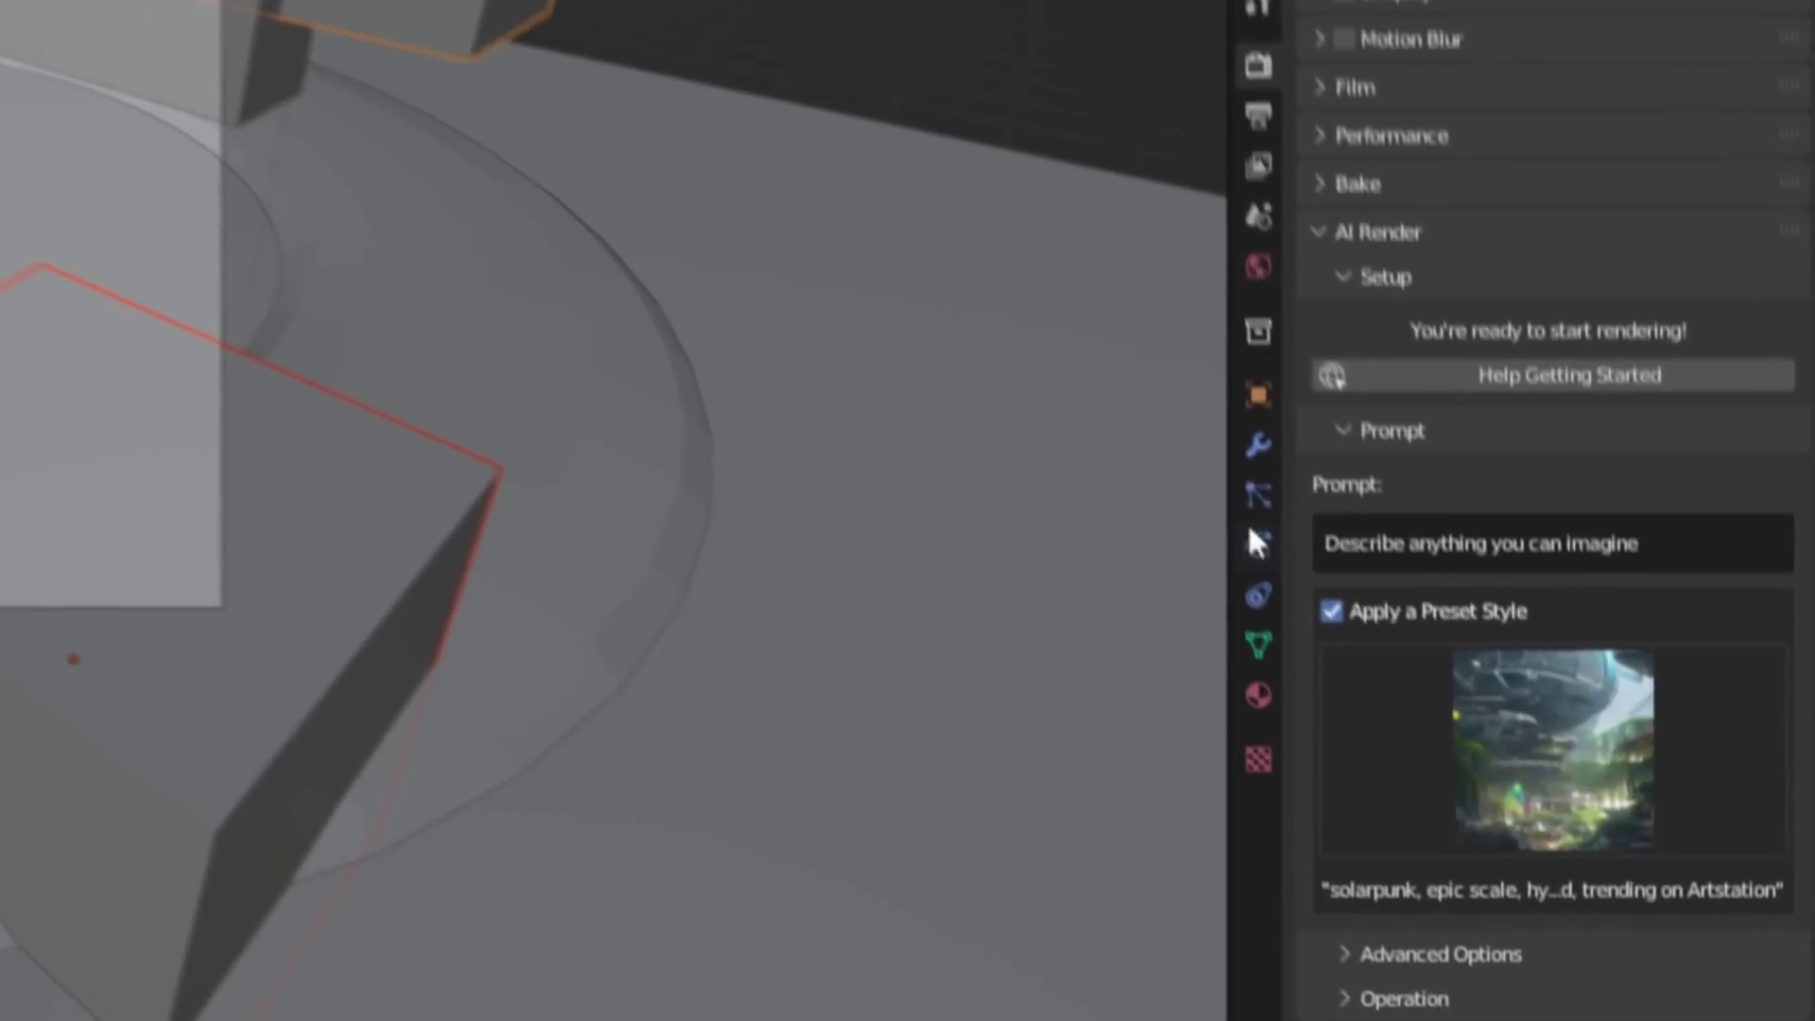
# - Set the AI Render prompt to "Scifi Space Station, Hyper Realistic" and widen the properties area to show it
pyautogui.click(1650, 548)
pyautogui.write('Scifi Space Station, Hyper Realistic')
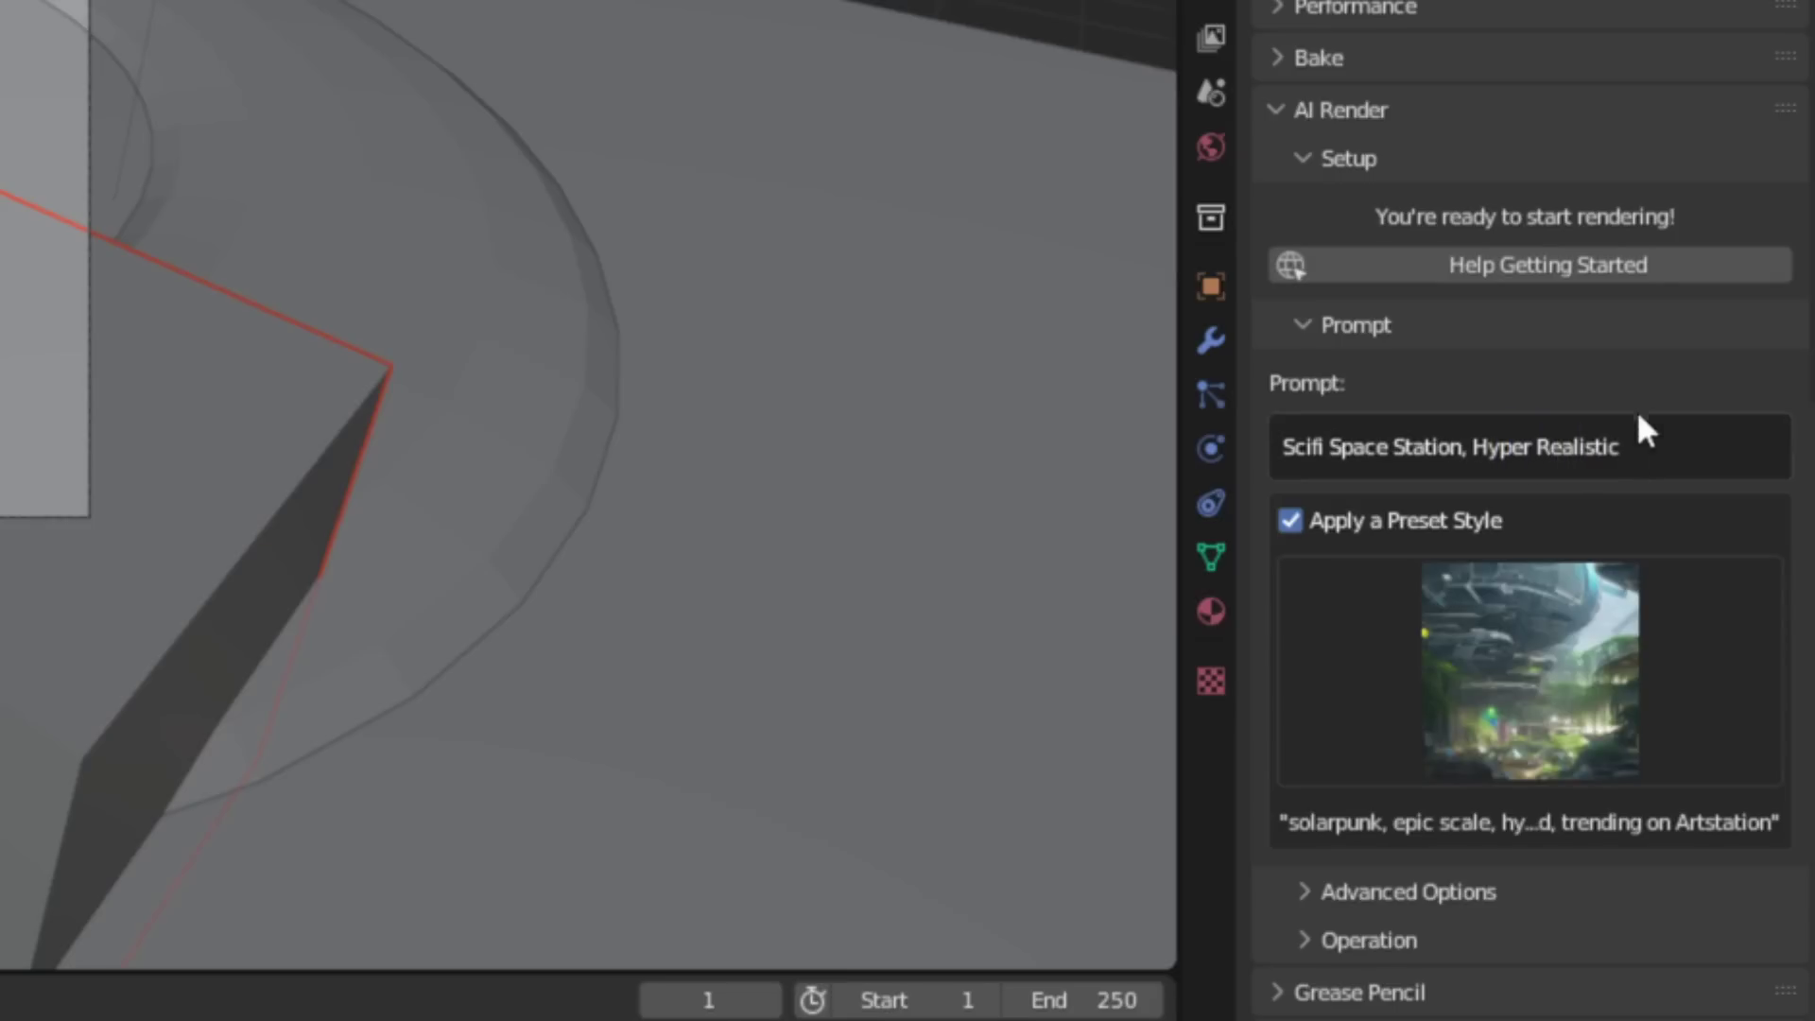
pyautogui.moveTo(1184, 783); pyautogui.dragTo(849, 791)
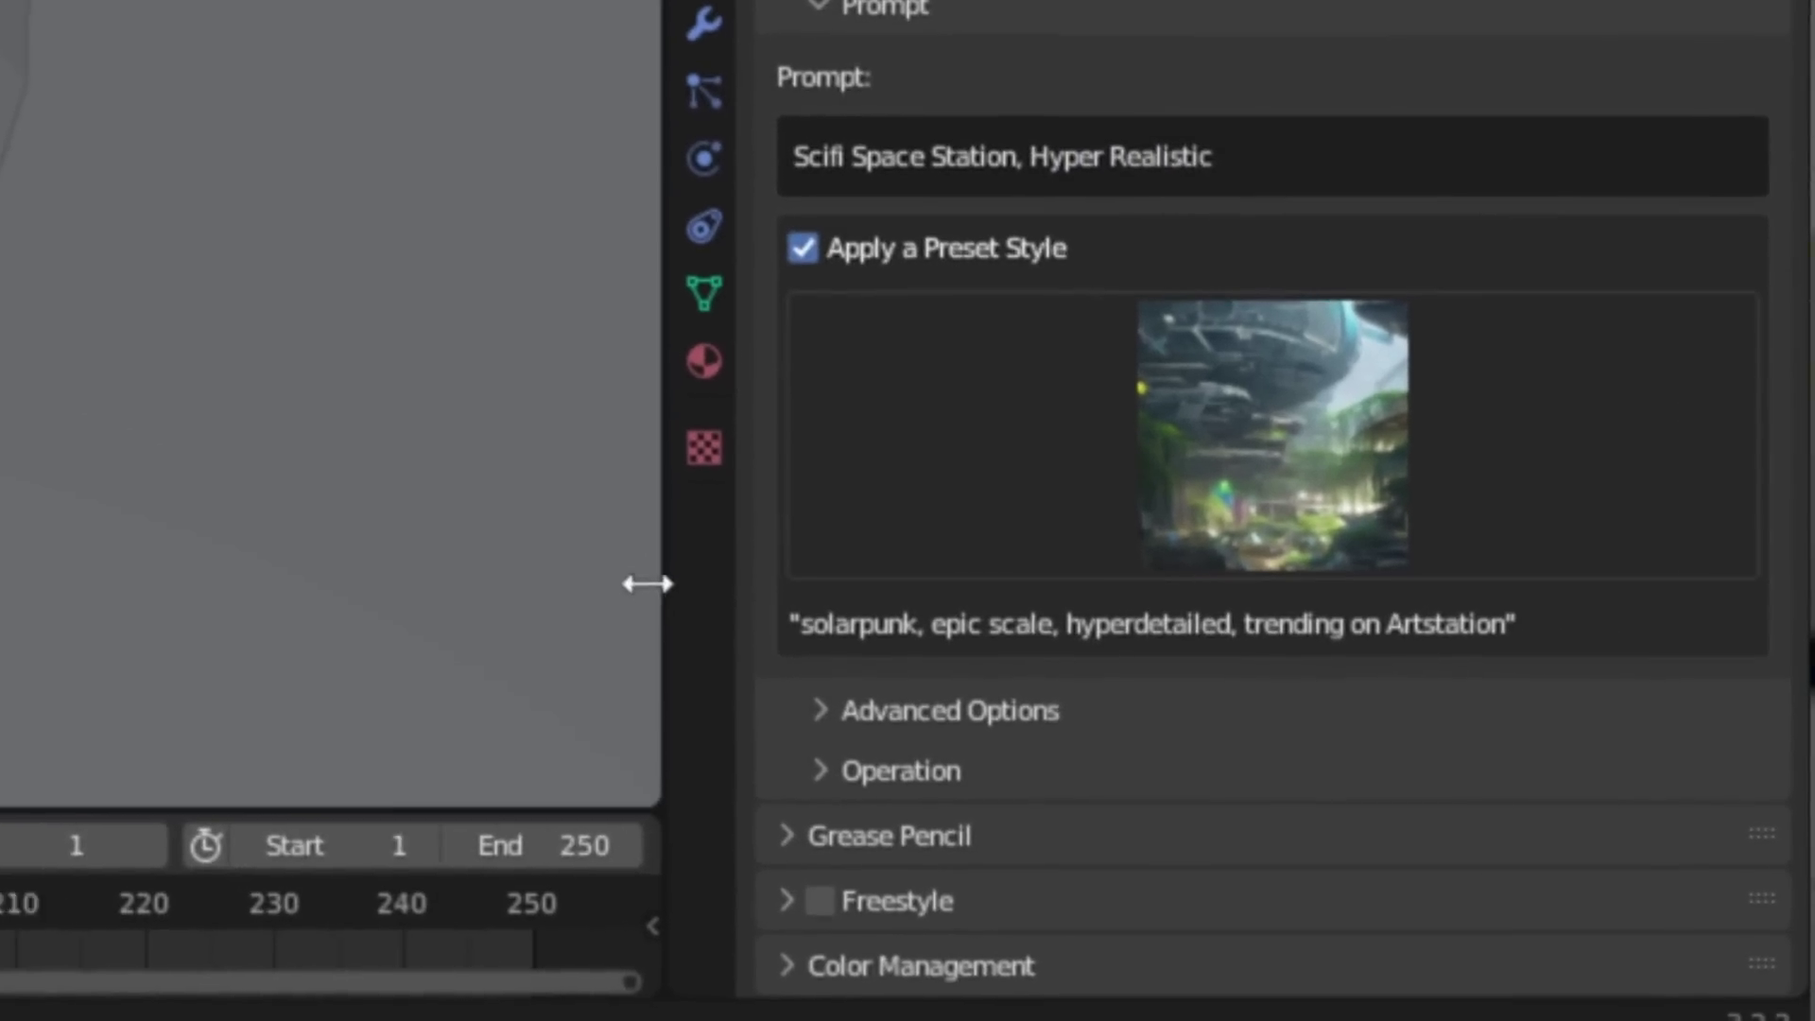
pyautogui.click(1138, 161)
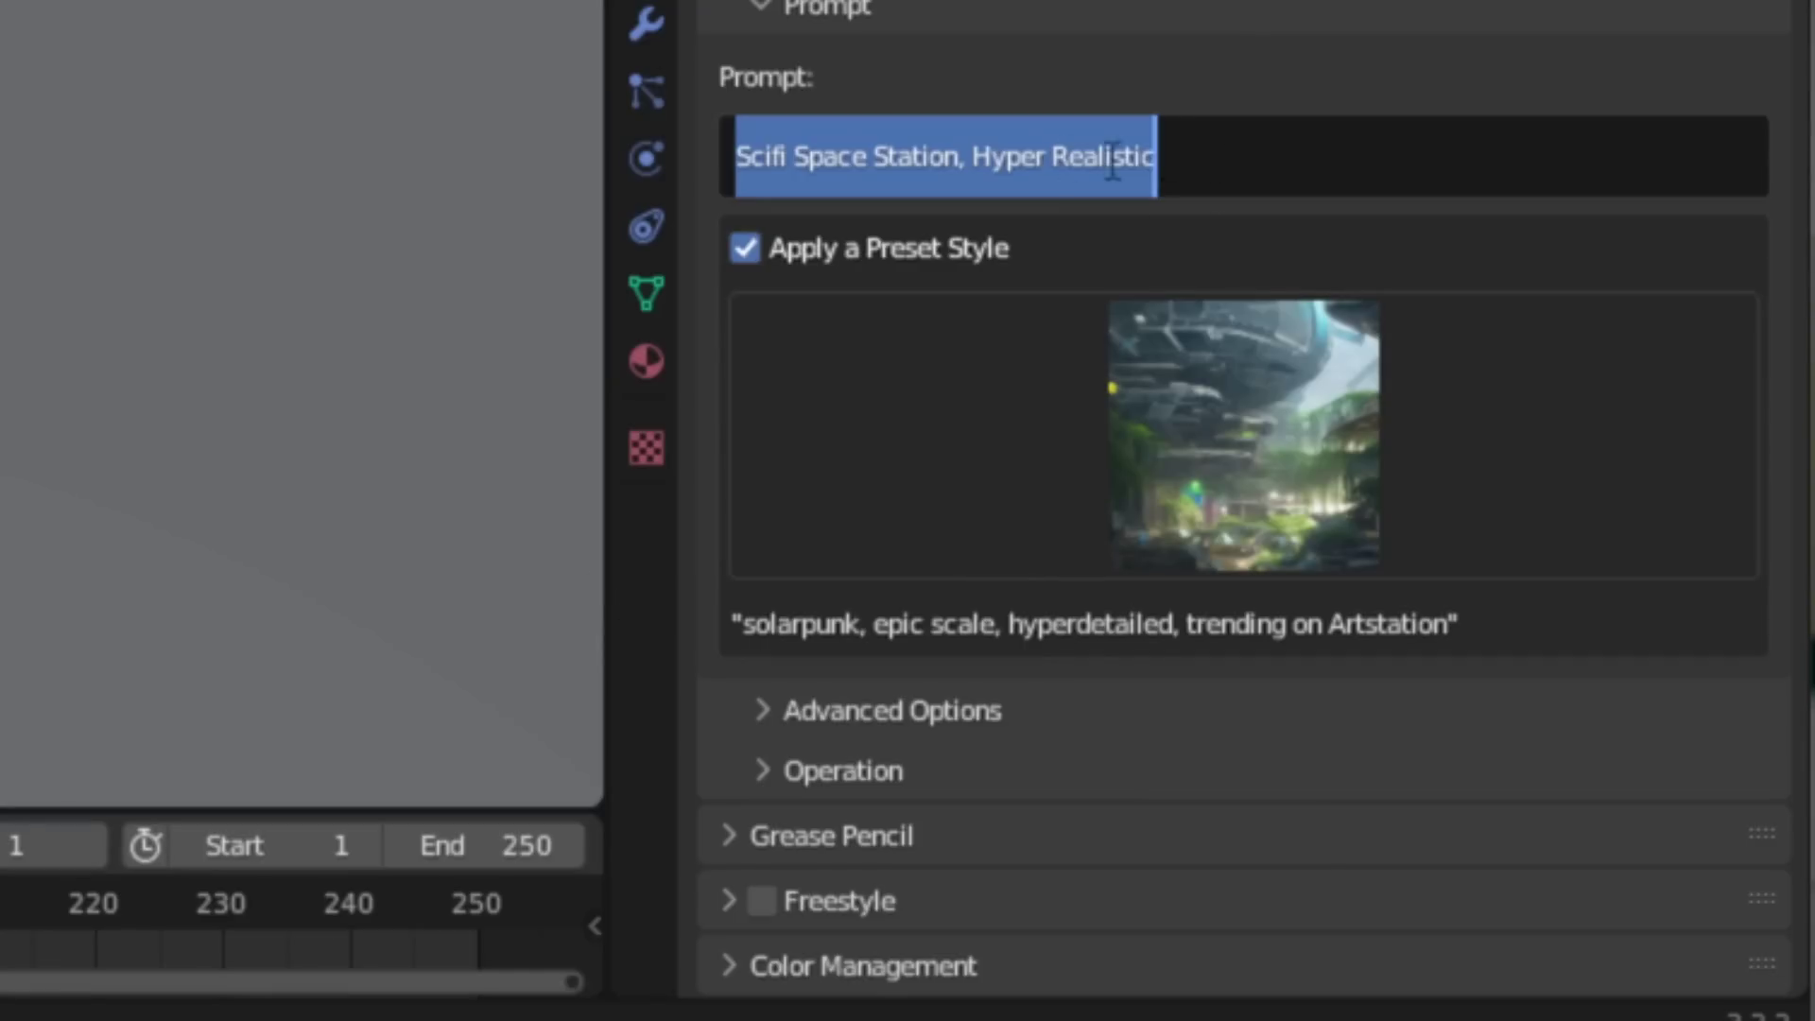
# - Fill the AI Render prompt with the copied description starting "beautiful open kitchen in", with a high ceiling and large steel windows
pyautogui.click(764, 632)
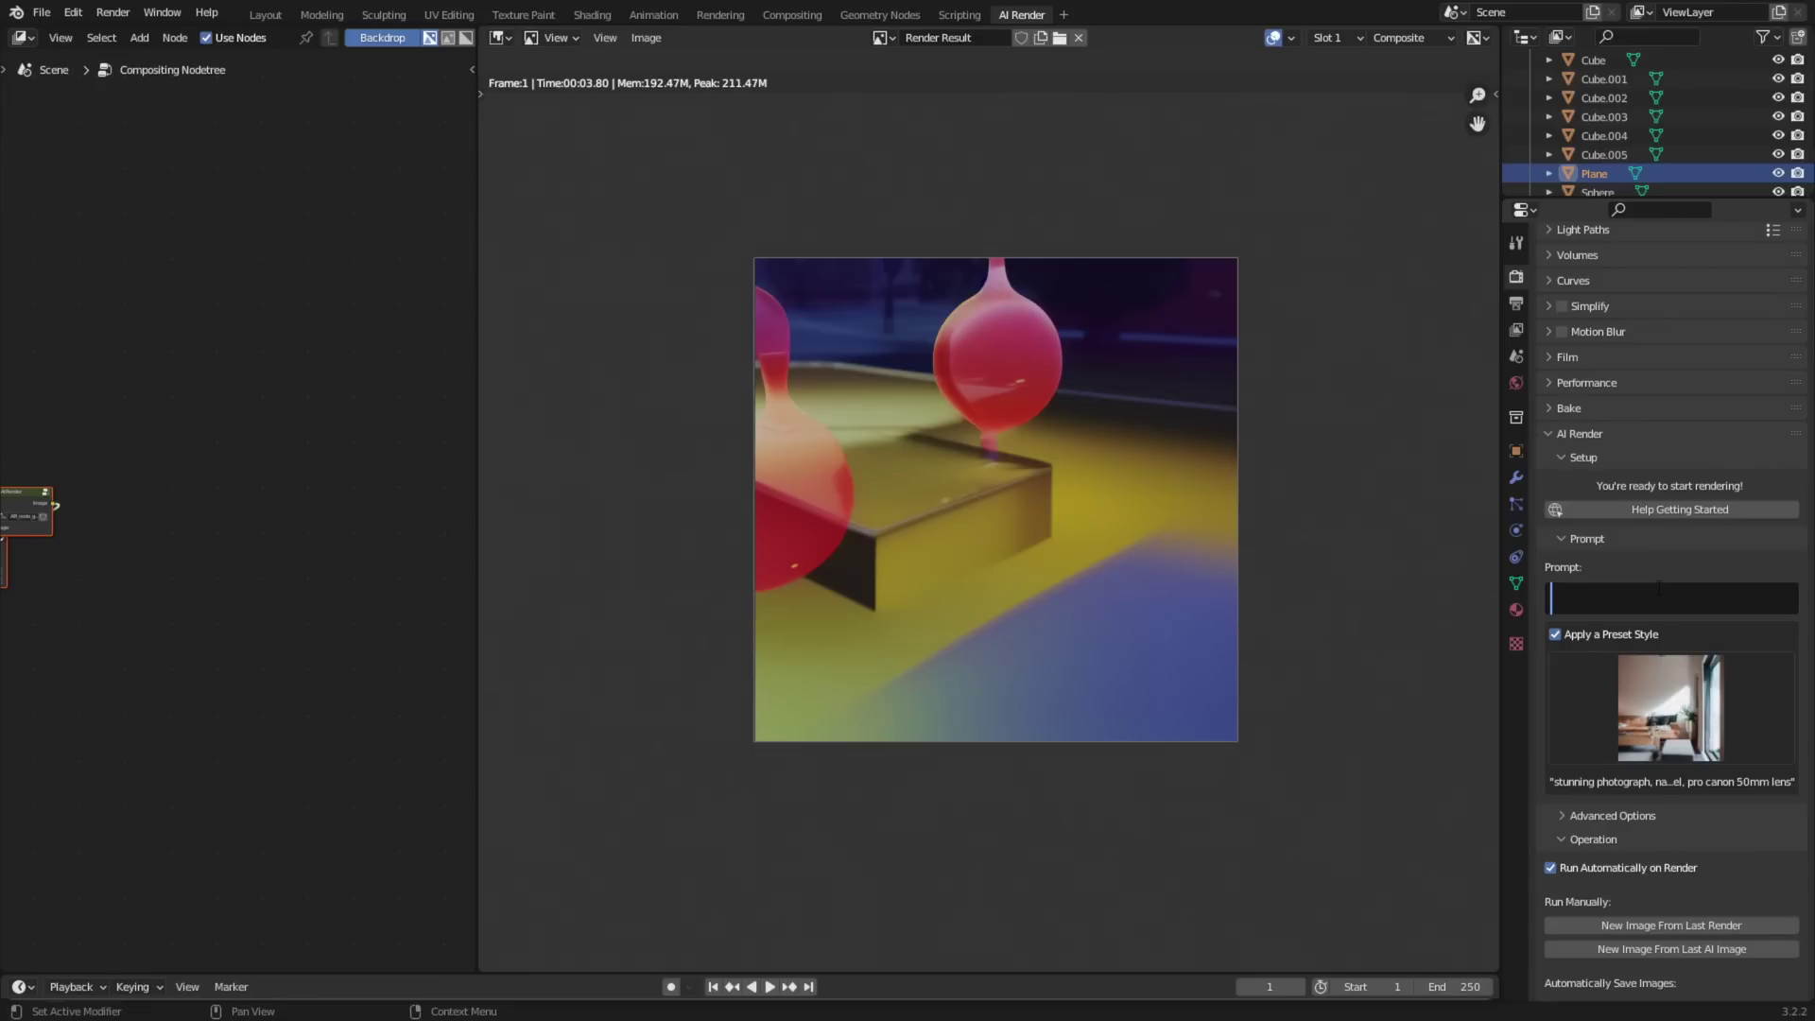
pyautogui.hotkey('ctrl', 'v')
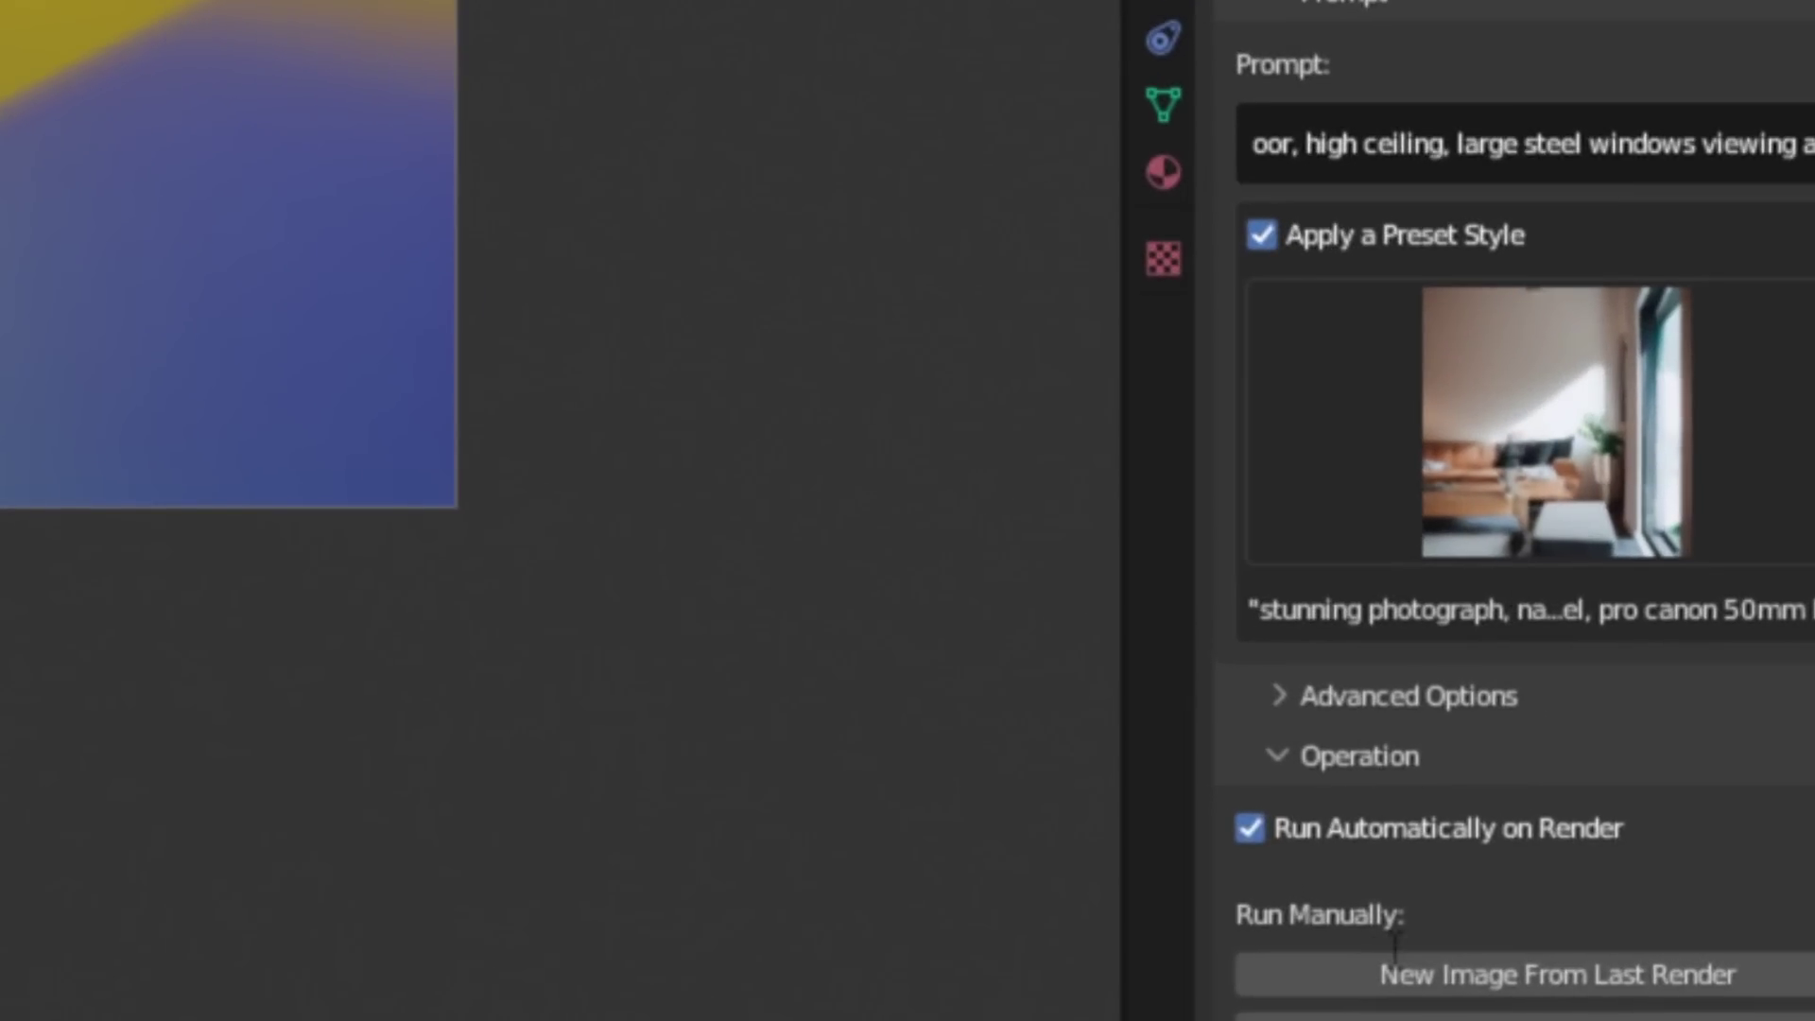
pyautogui.press('Return')
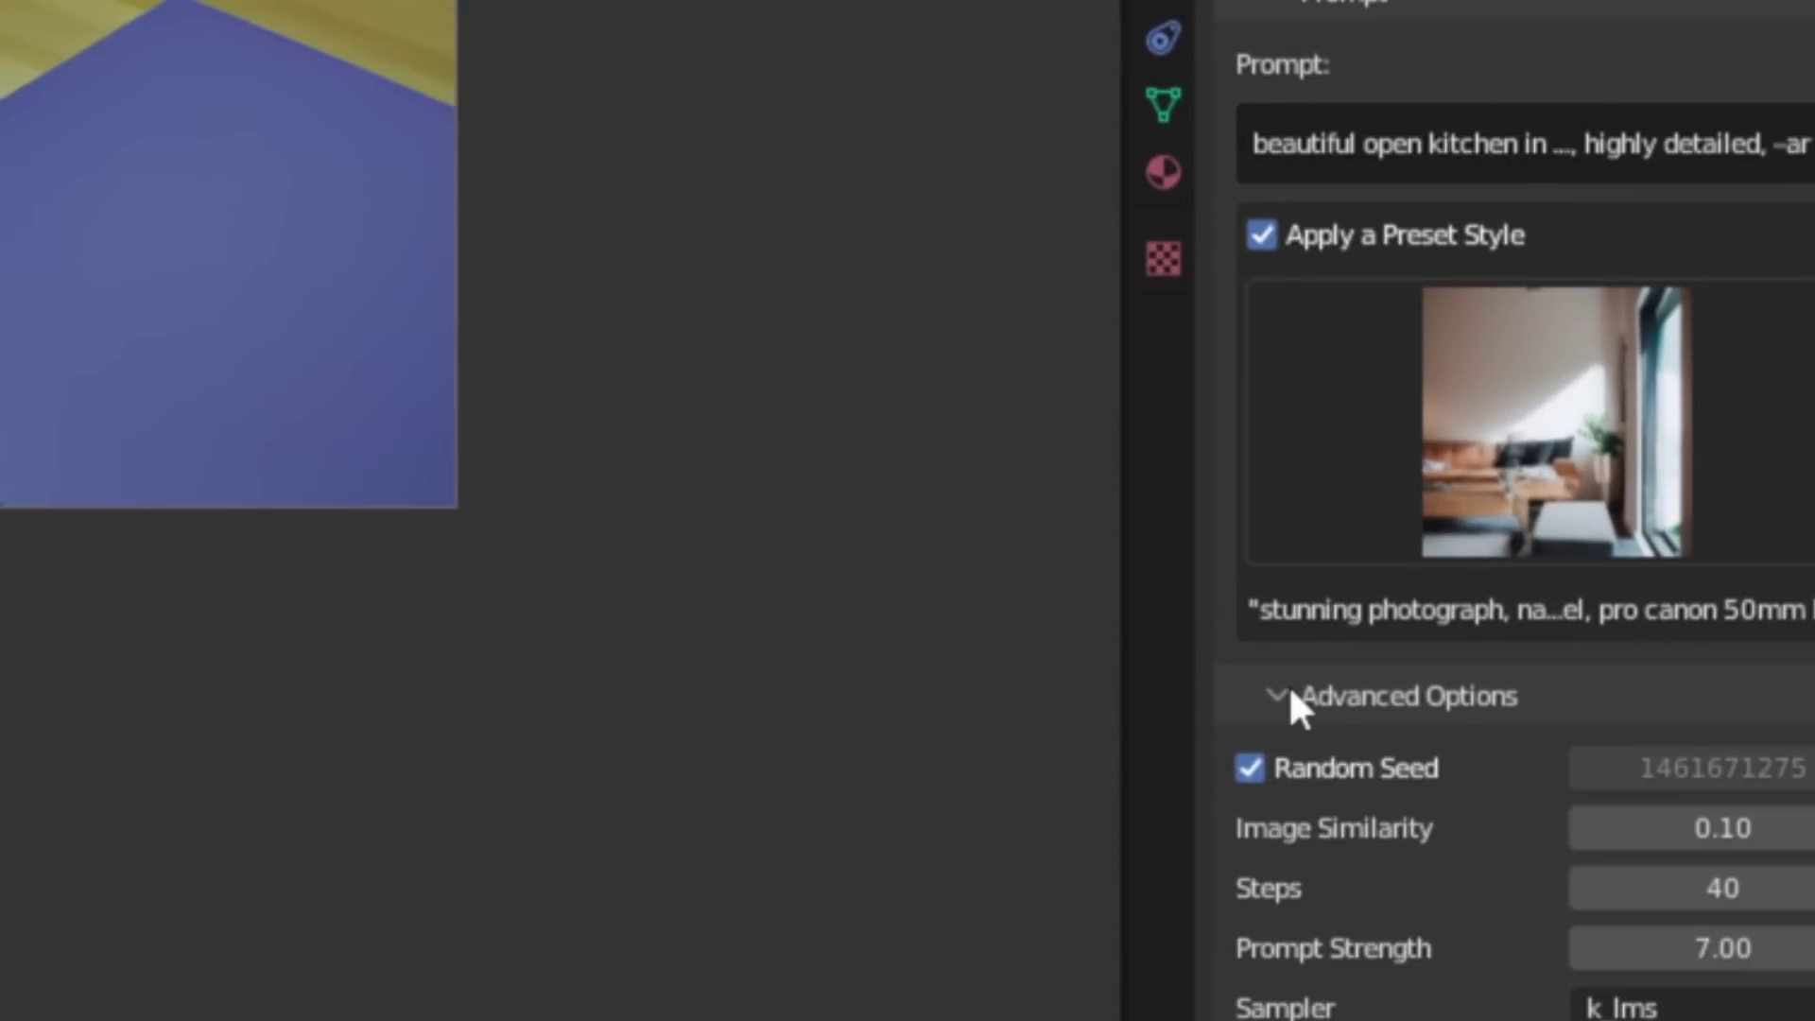
# - Expand the AI Render advanced options and examine them together with the operation settings
pyautogui.click(1288, 690)
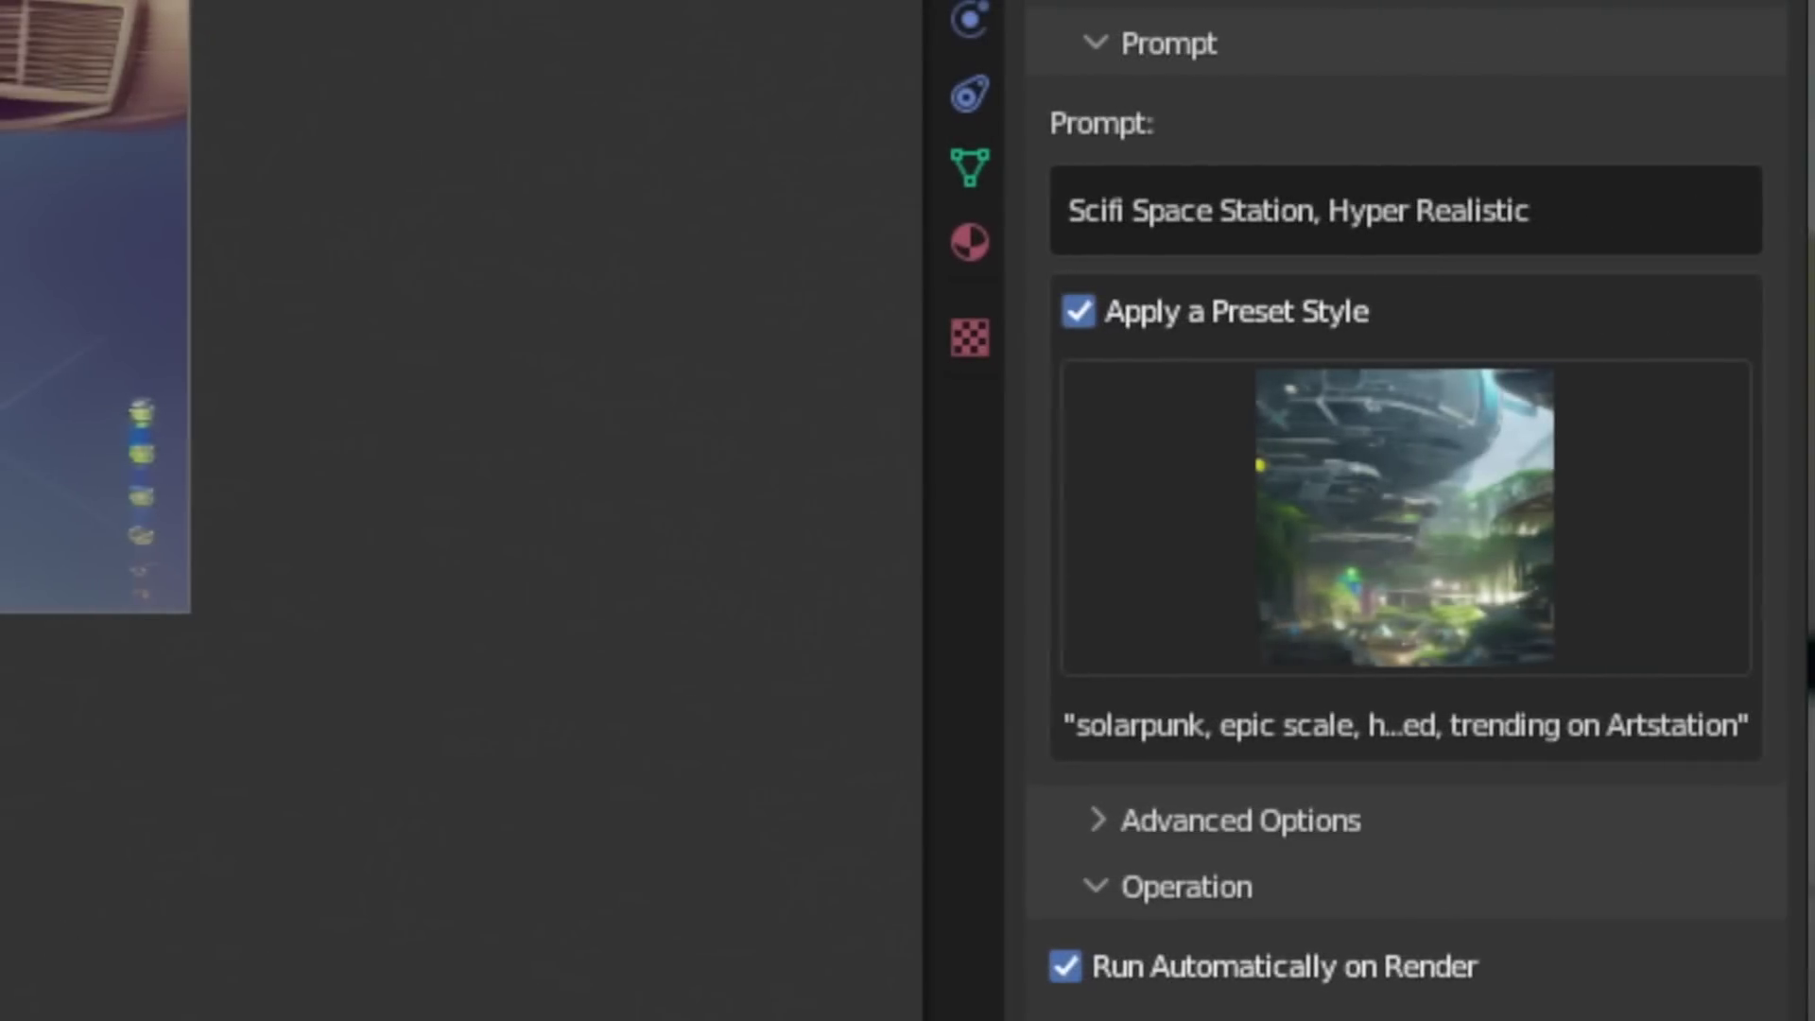
pyautogui.scroll(-5, 1163, 747)
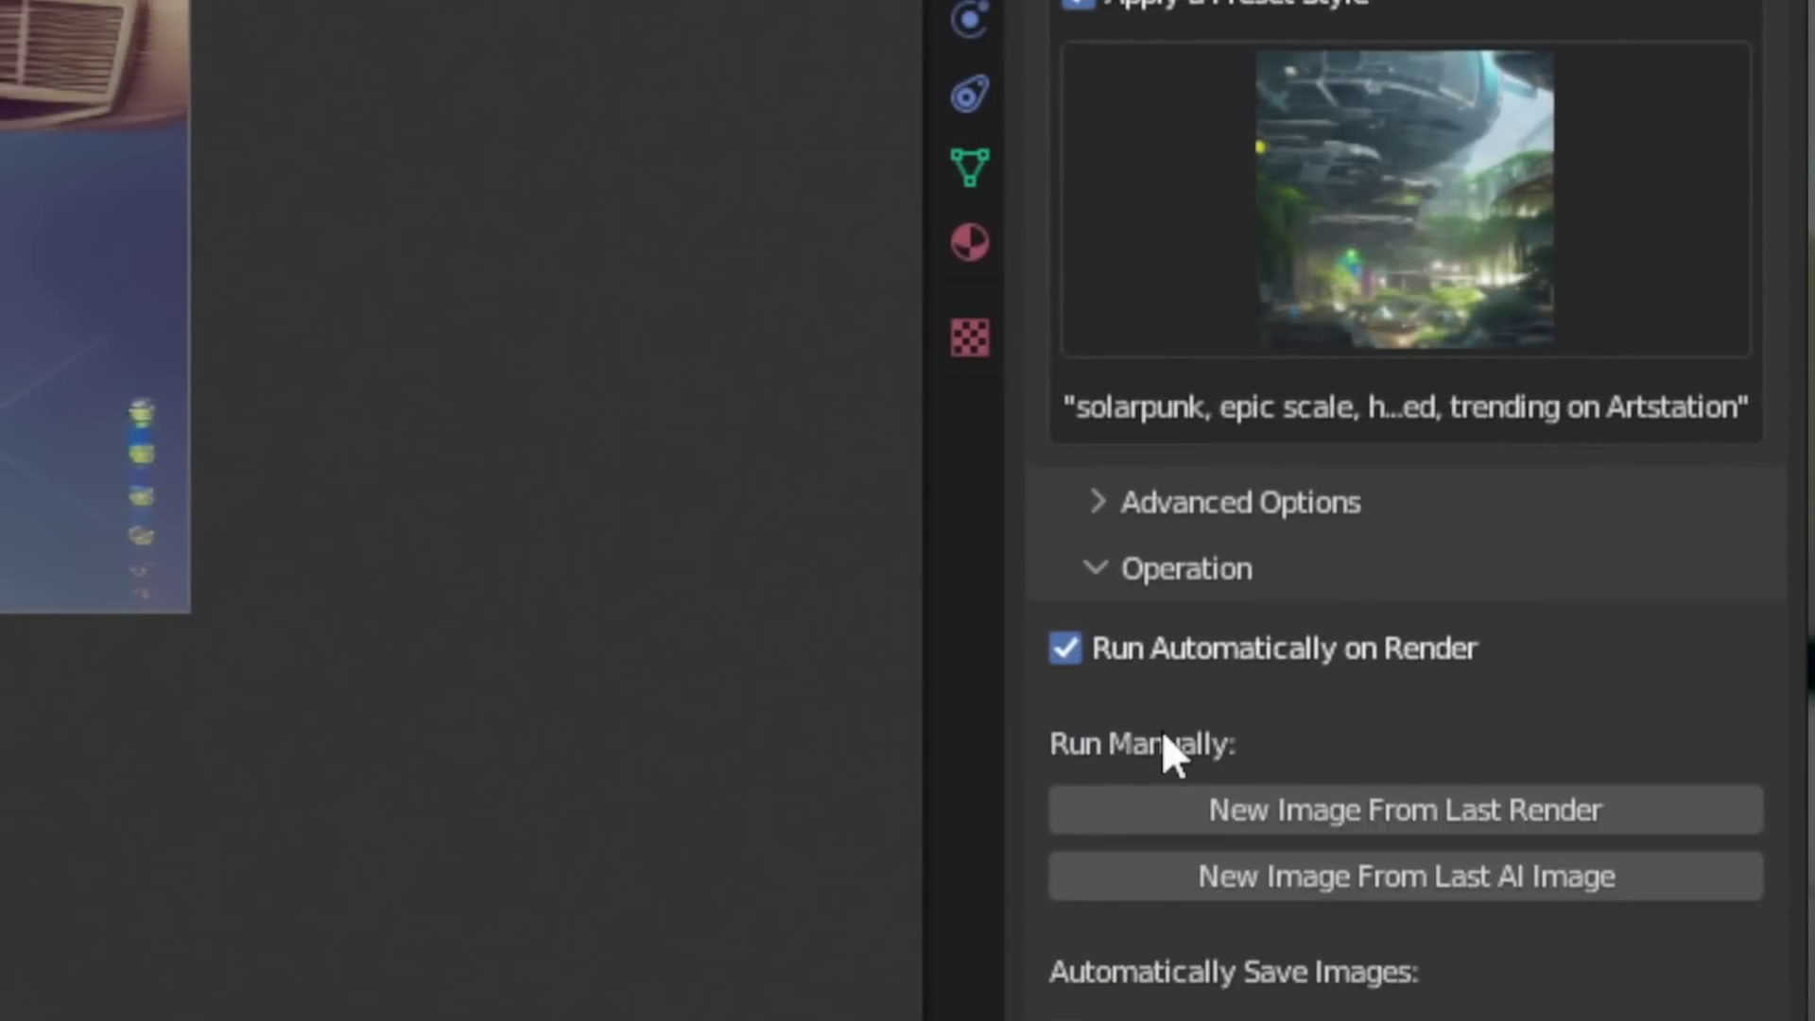
pyautogui.click(1099, 402)
pyautogui.scroll(-6, 1111, 416)
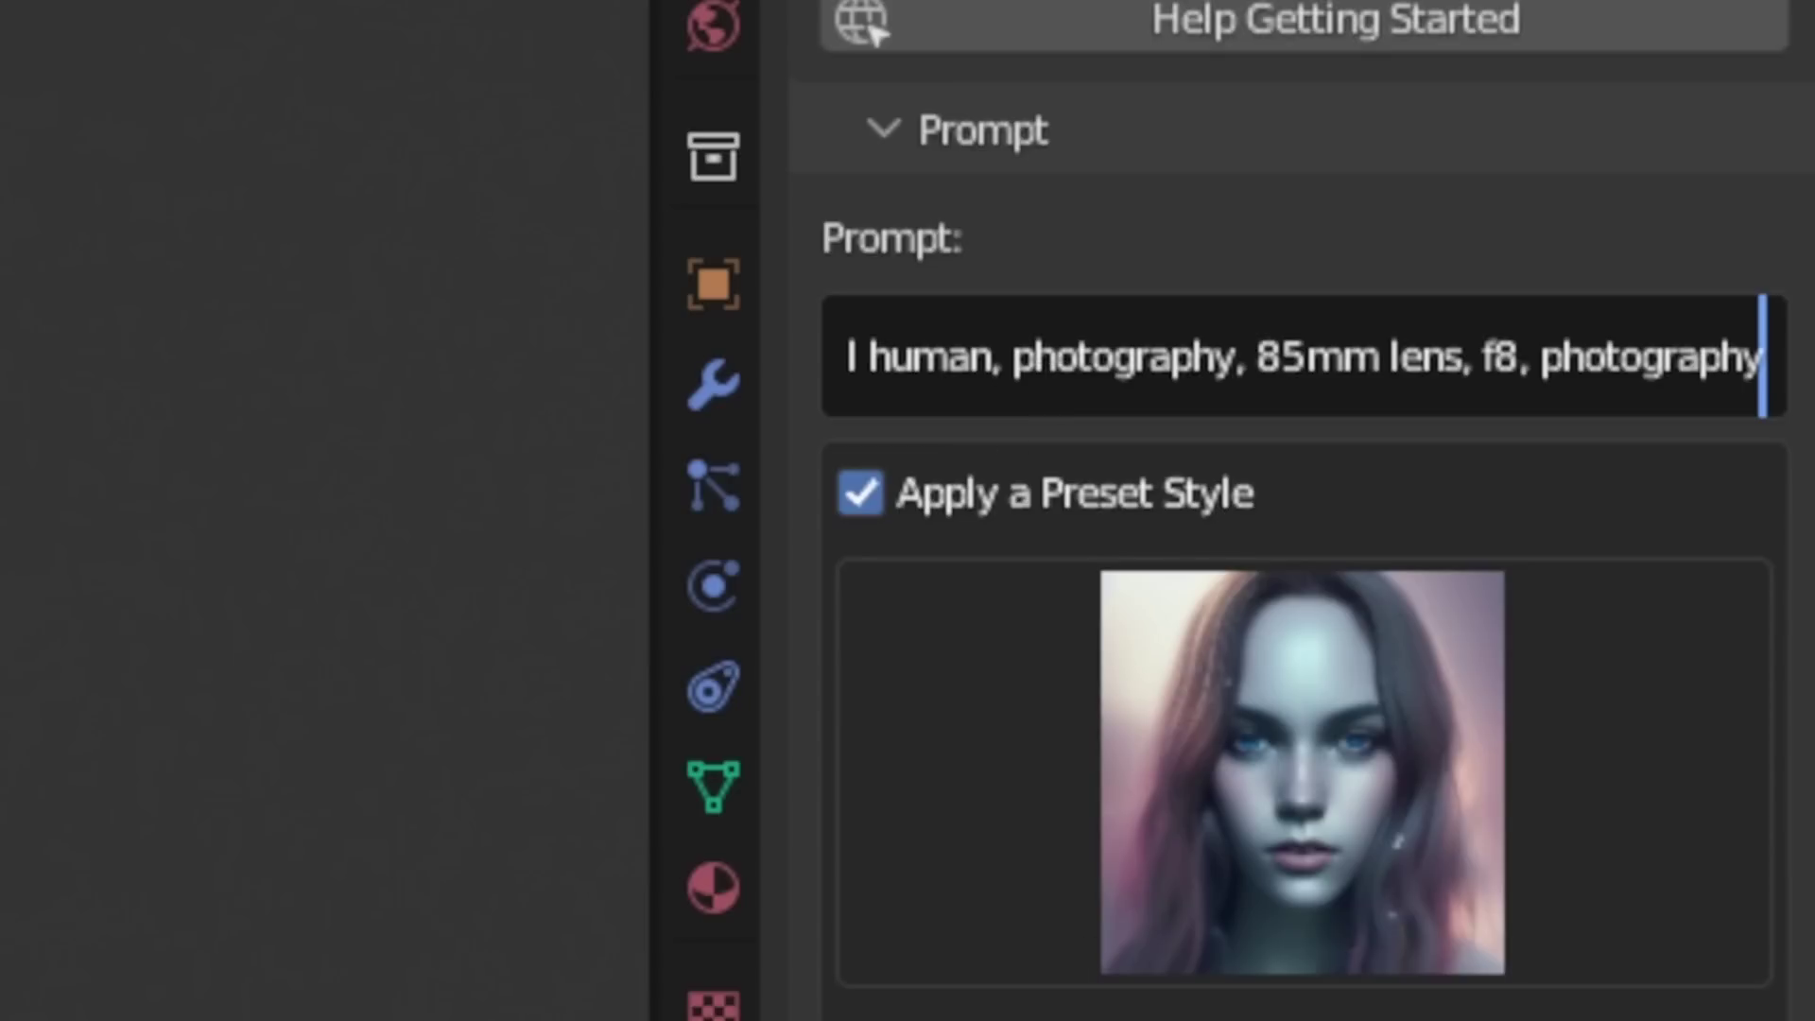
# - Confirm the human portrait prompt ending in "photography, 85mm lens, f8, photography" and set Image Similarity to 0.50
pyautogui.press('Return')
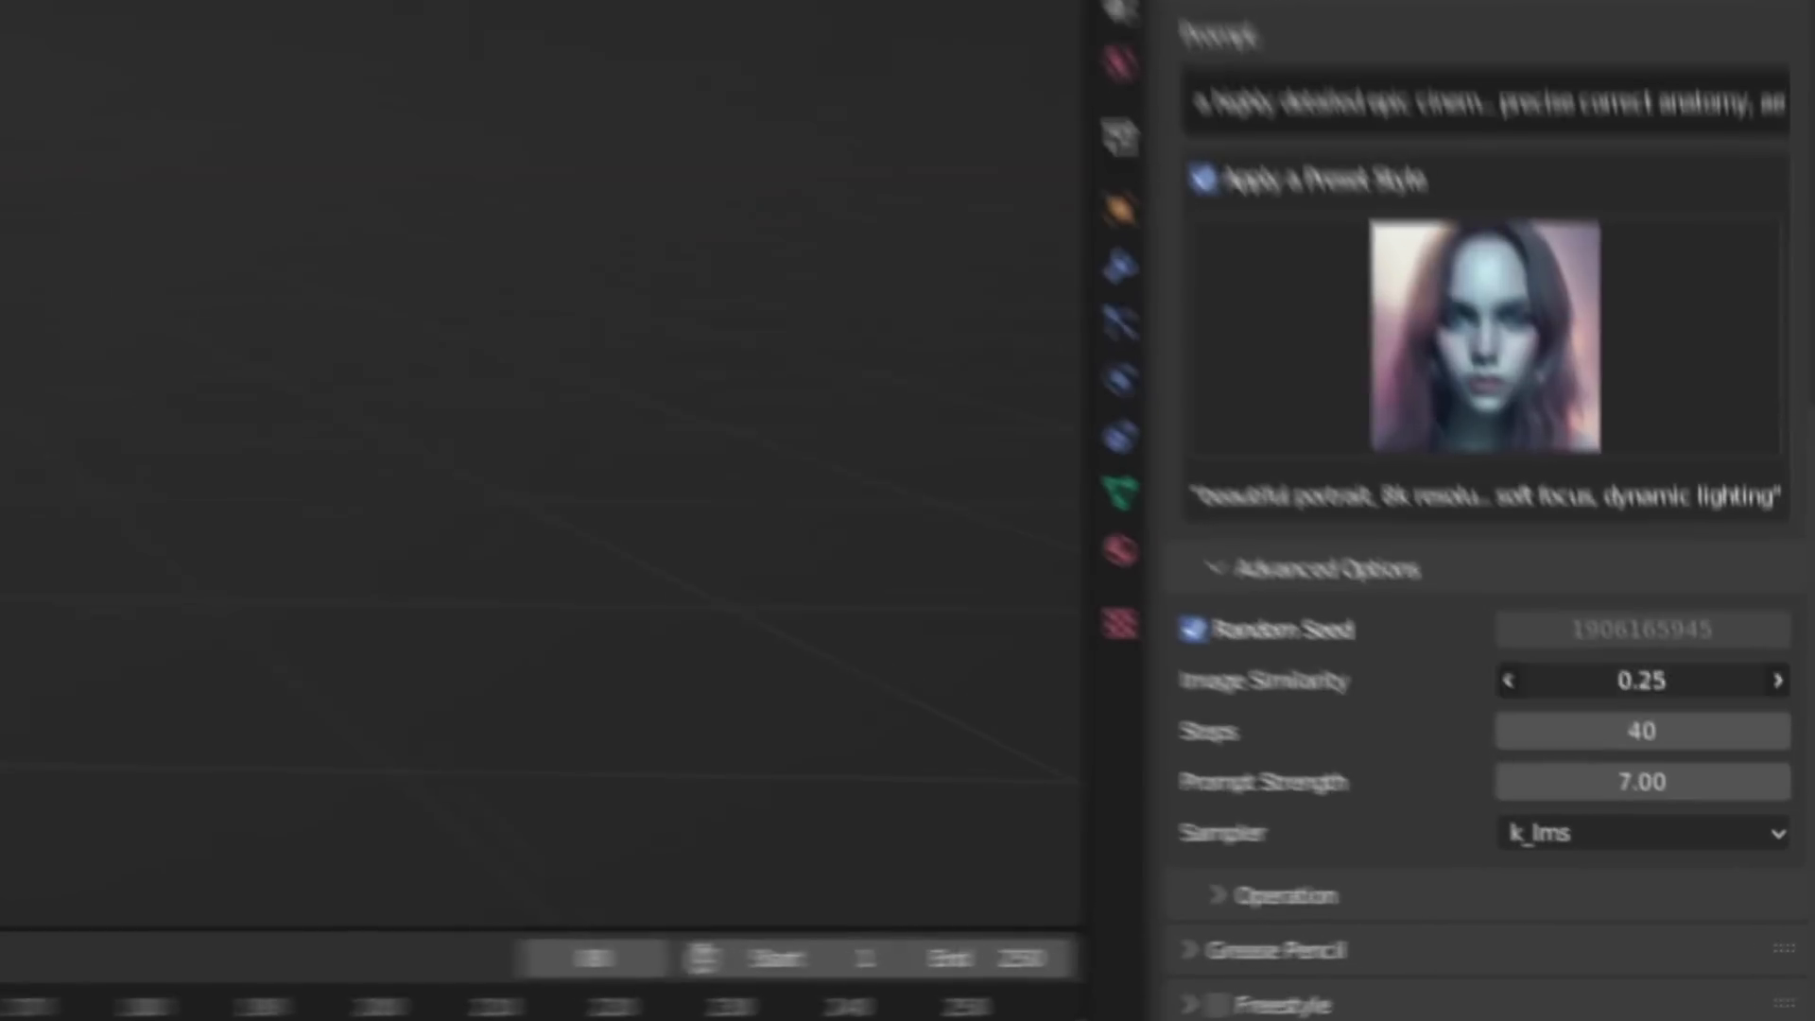
pyautogui.click(1742, 815)
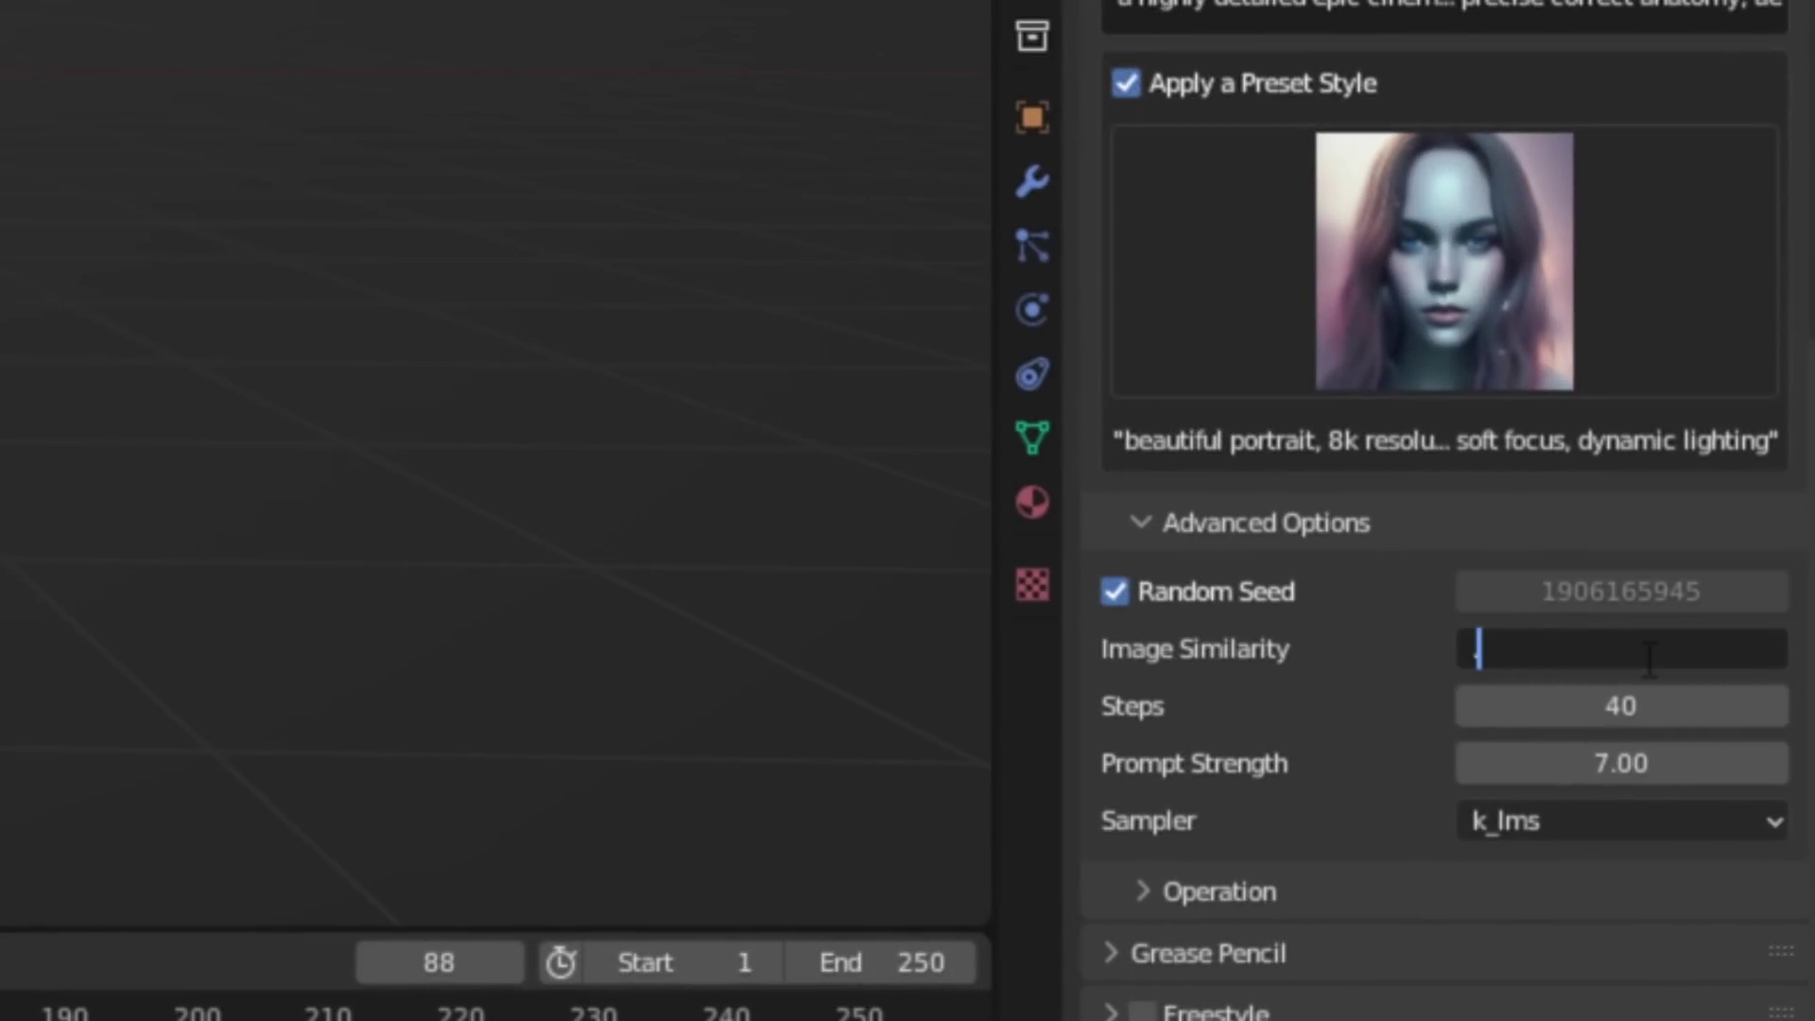
pyautogui.press('Return')
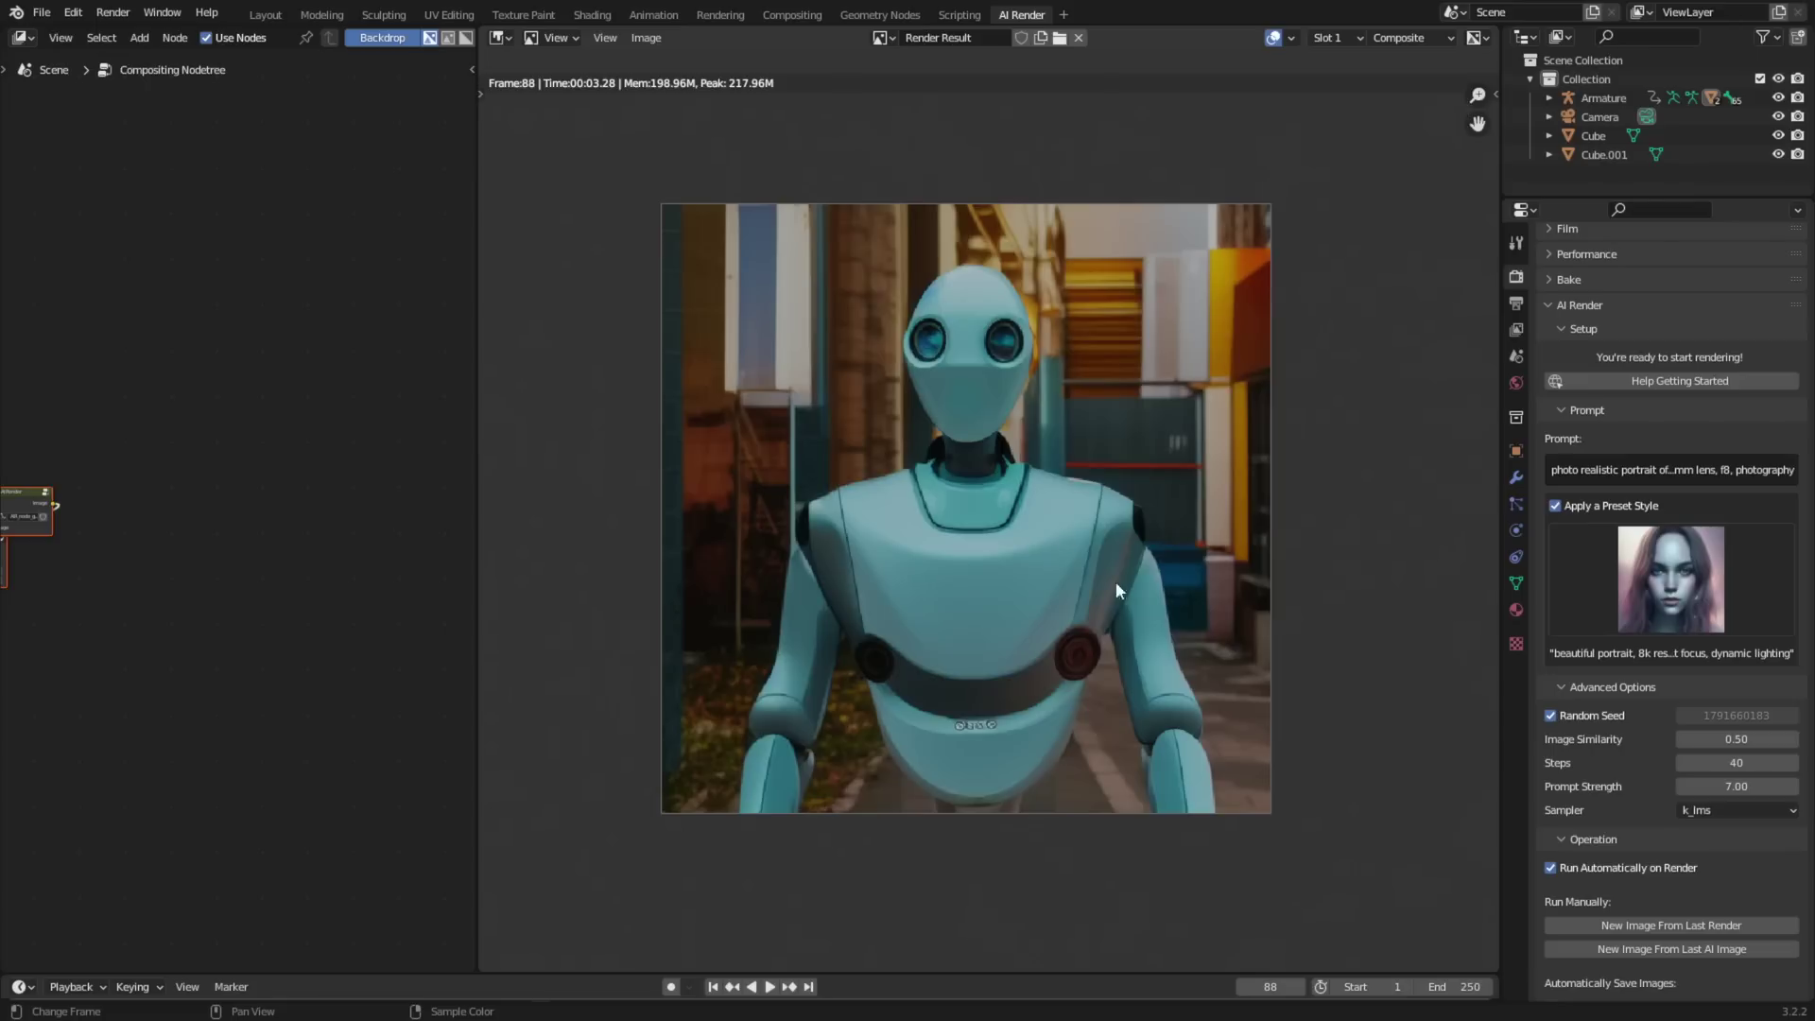
# - Generate a new image from the last AI image of the robot portrait
pyautogui.scroll(-4, 1637, 769)
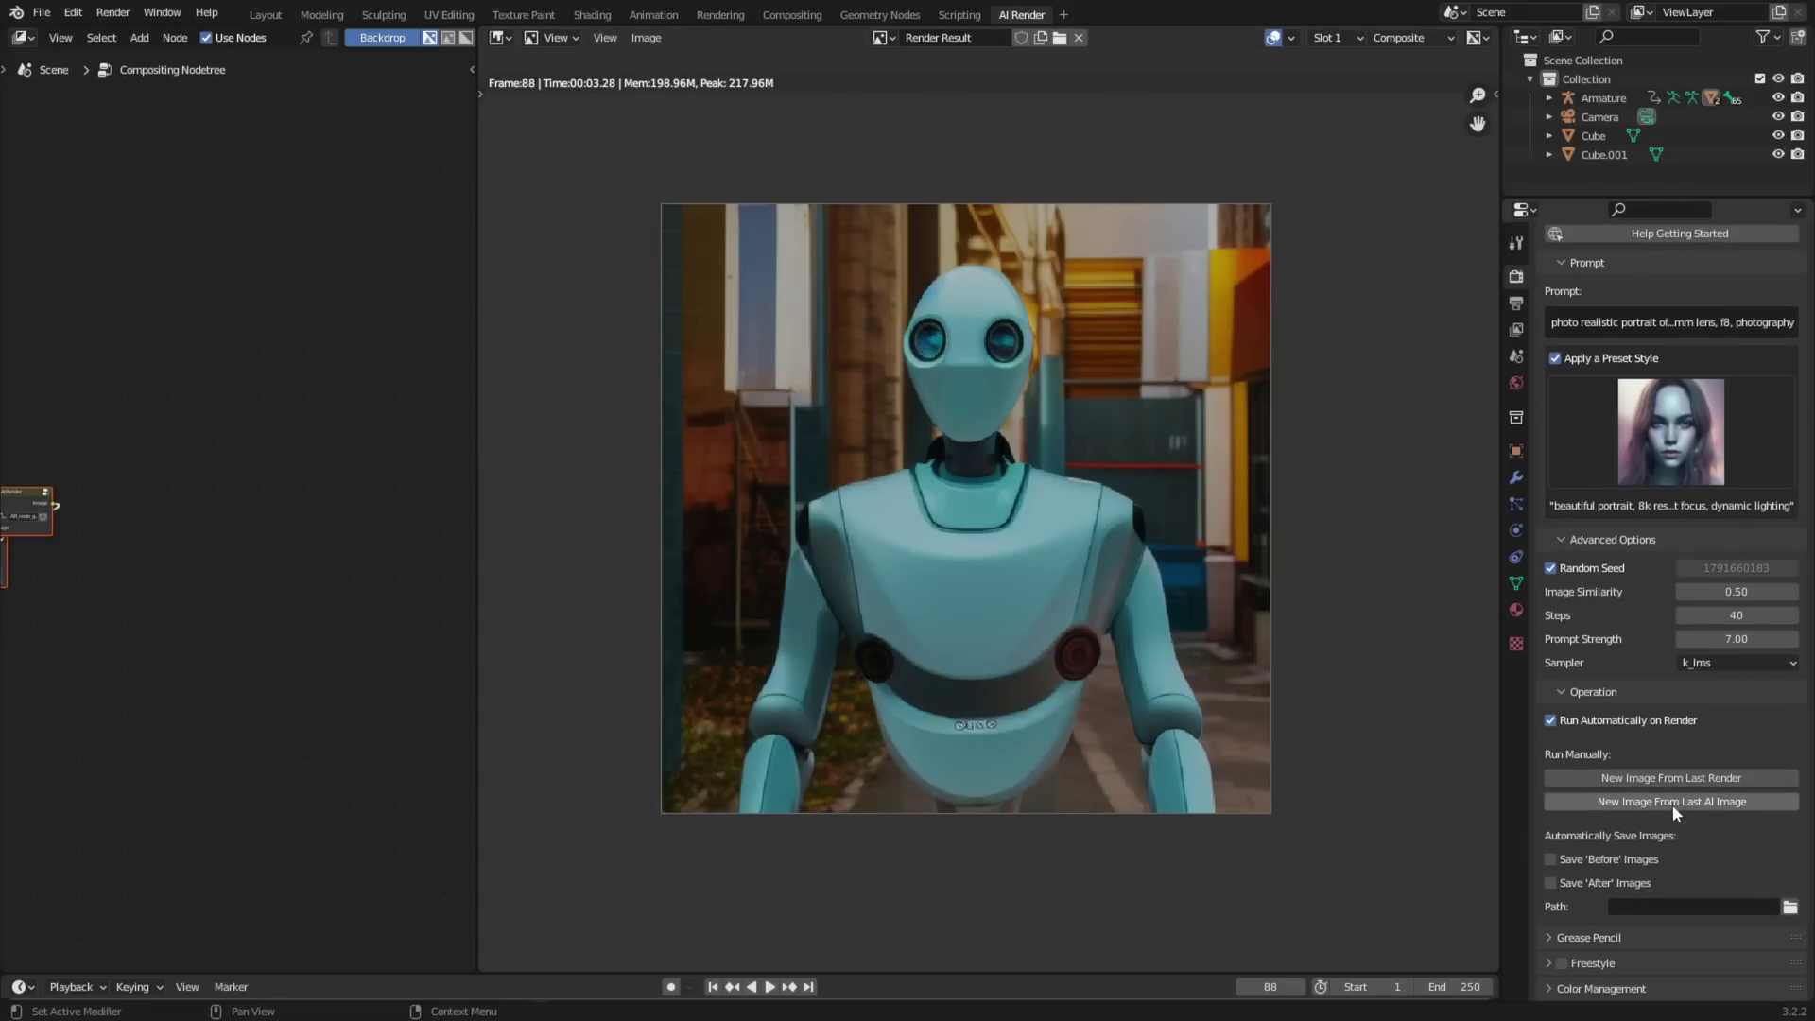
pyautogui.click(1757, 802)
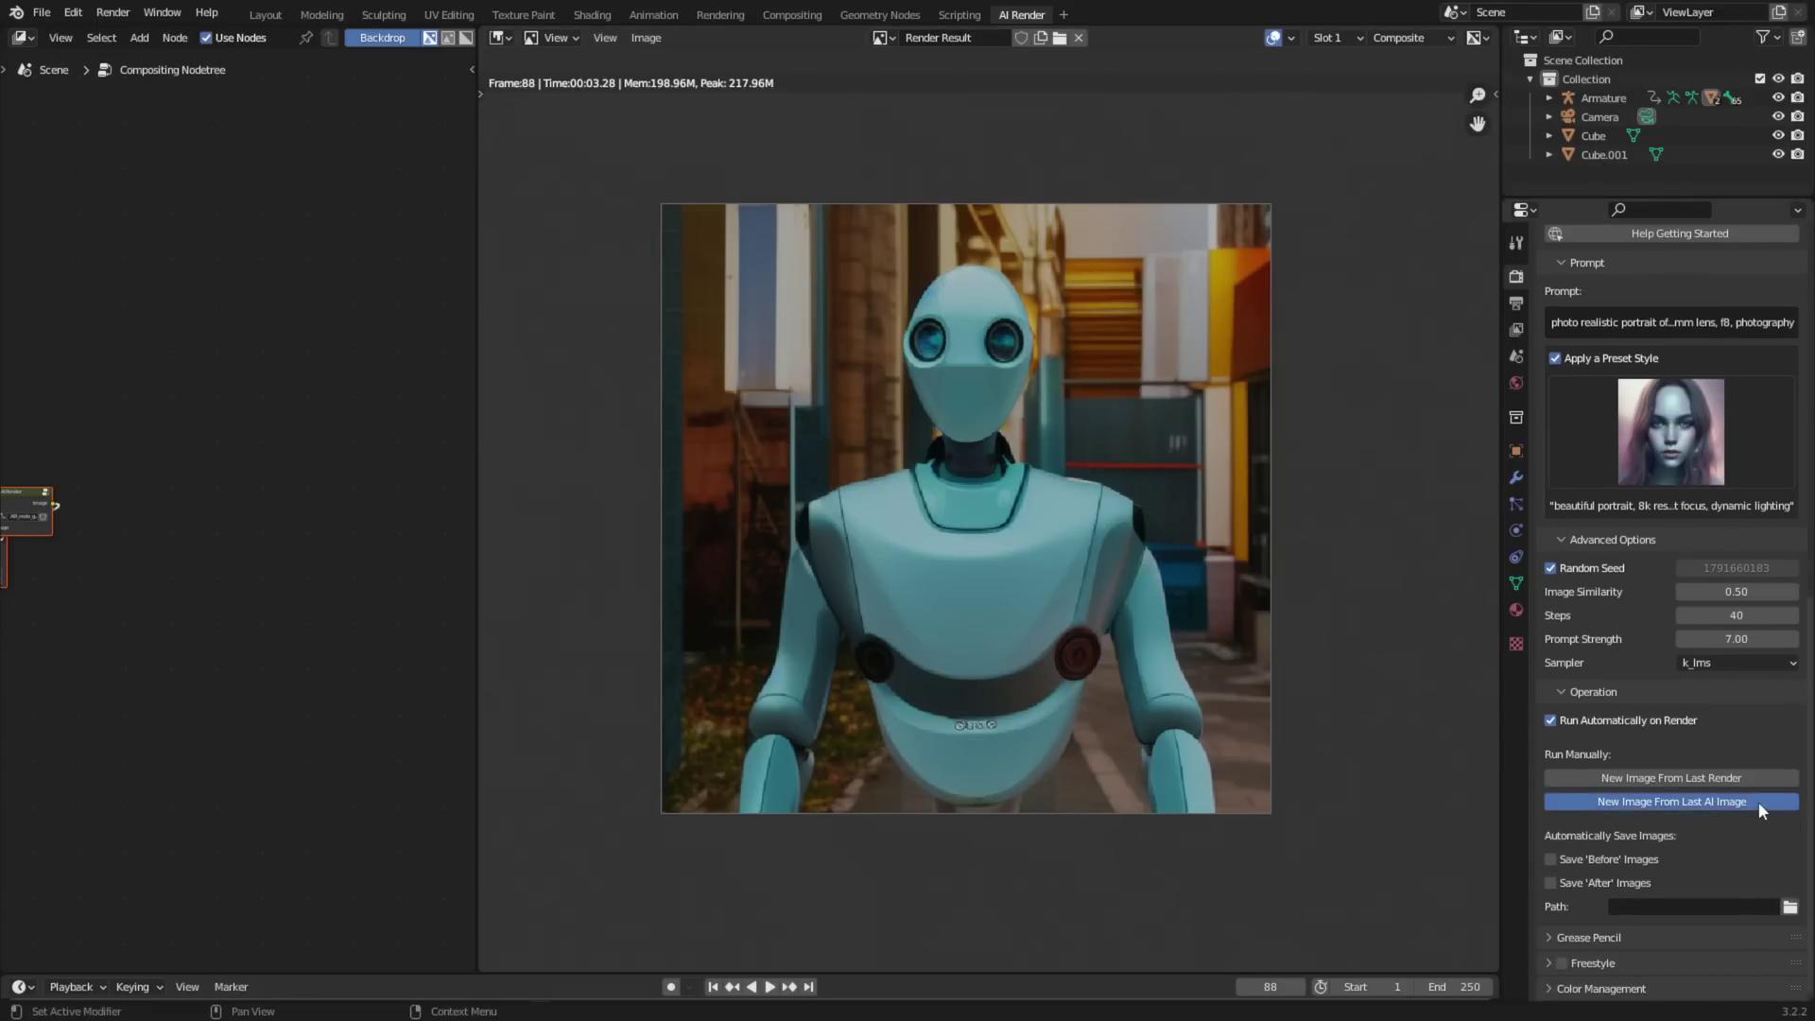